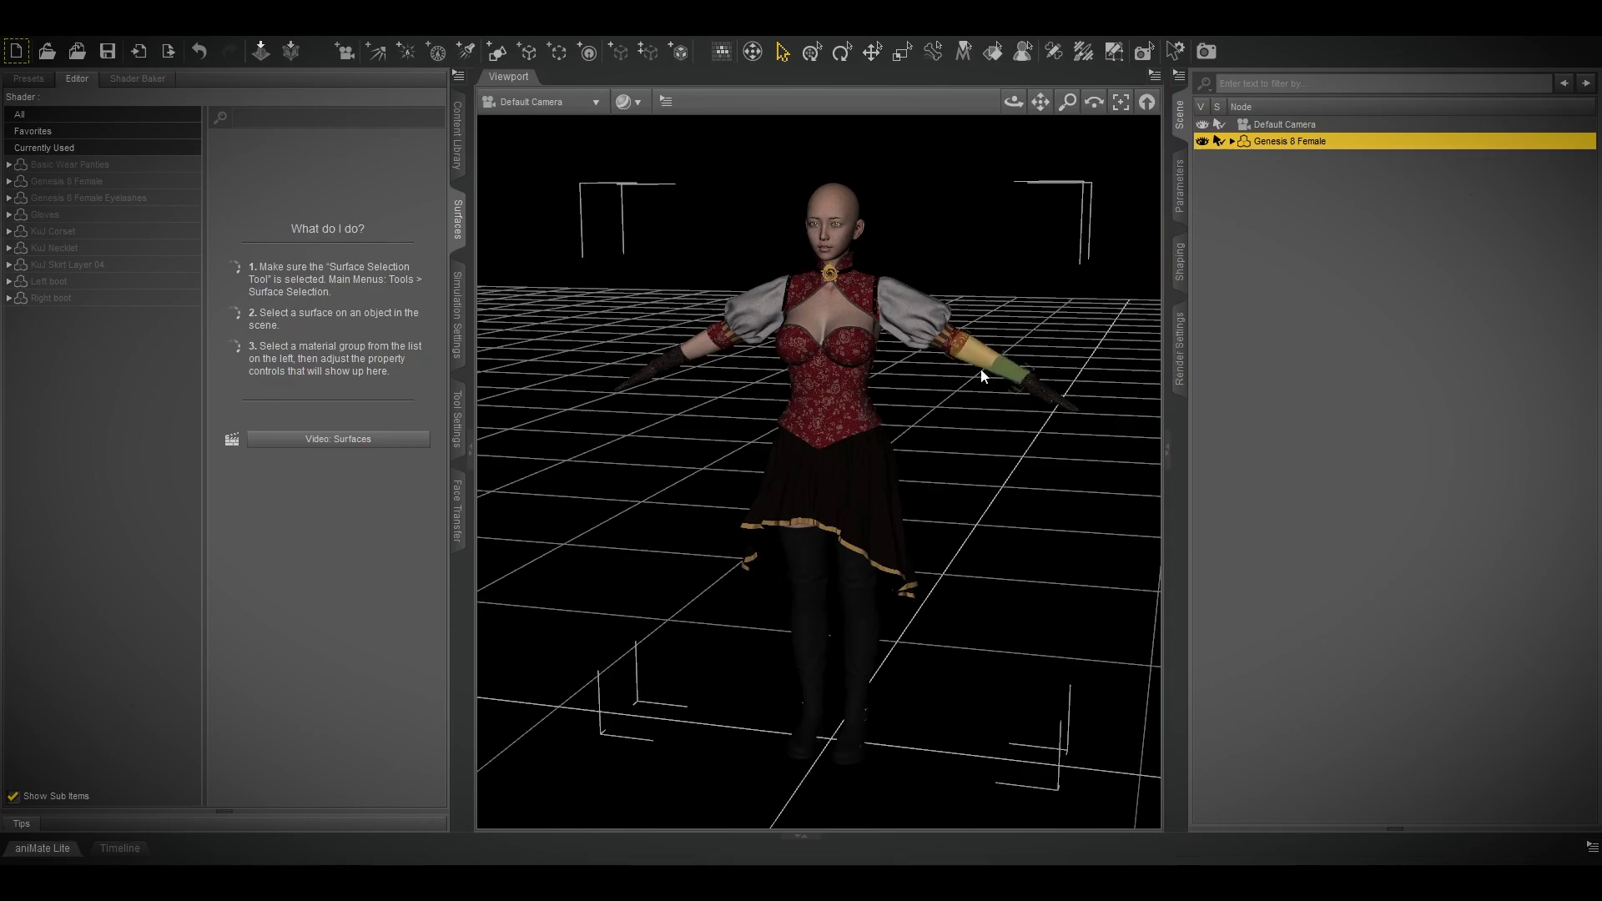
{"action": "mouse_move", "coordinate": [1027, 114]}
{"action": "left_mouse_down"}
{"action": "mouse_move", "coordinate": [1201, 114]}
{"action": "mouse_move", "coordinate": [1018, 114]}
{"action": "mouse_move", "coordinate": [1033, 114]}
{"action": "left_mouse_up"}
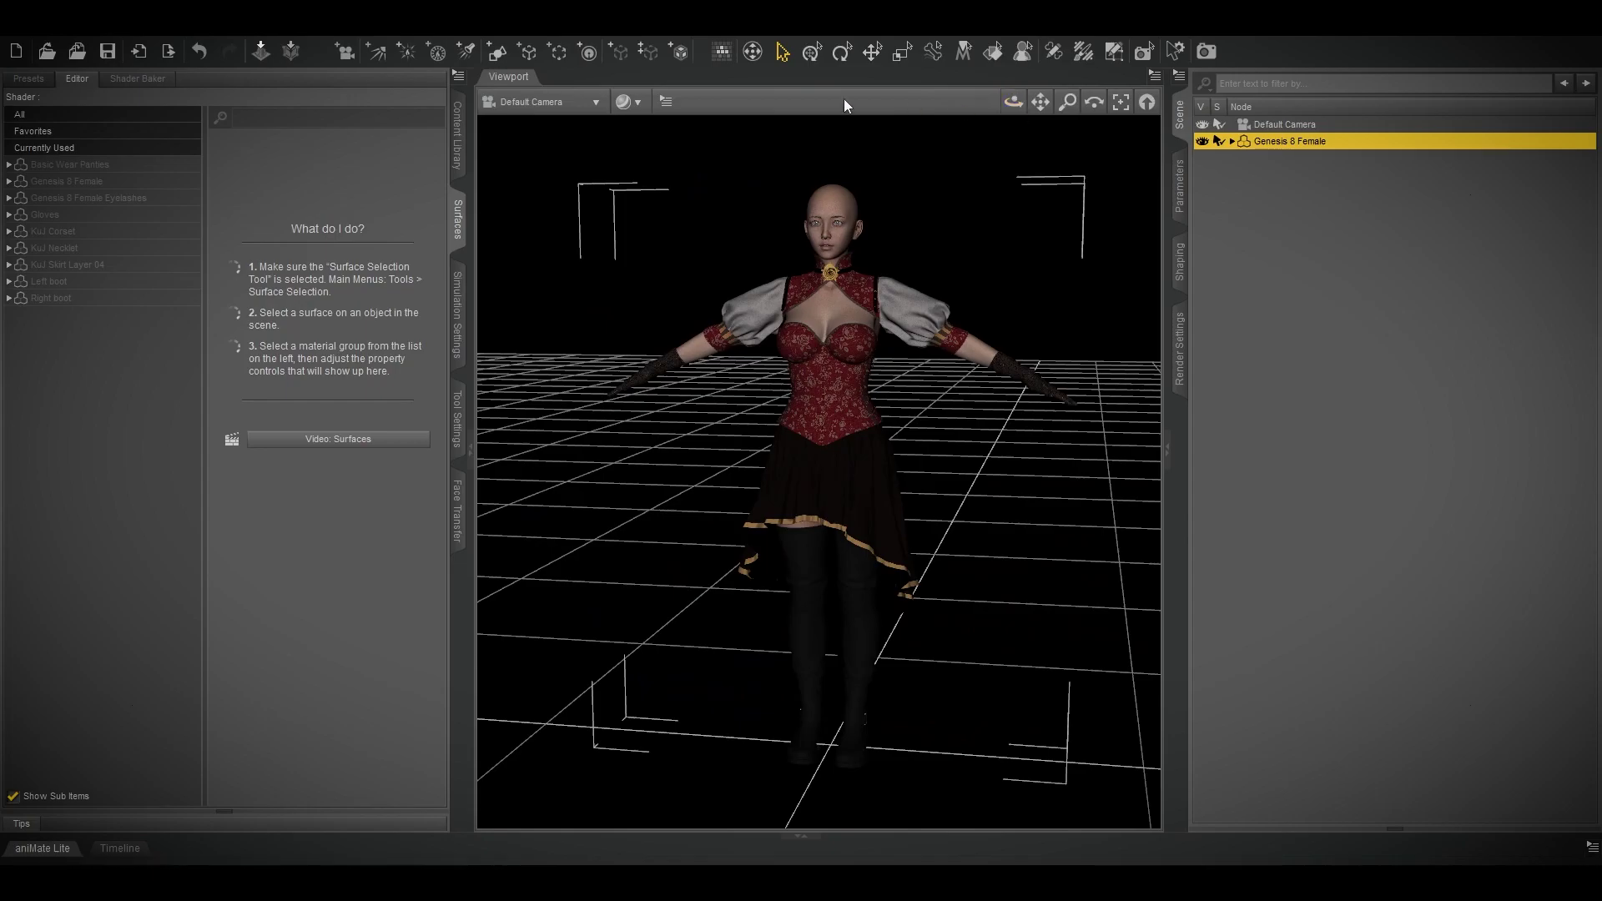
{"action": "left_click", "coordinate": [457, 159]}
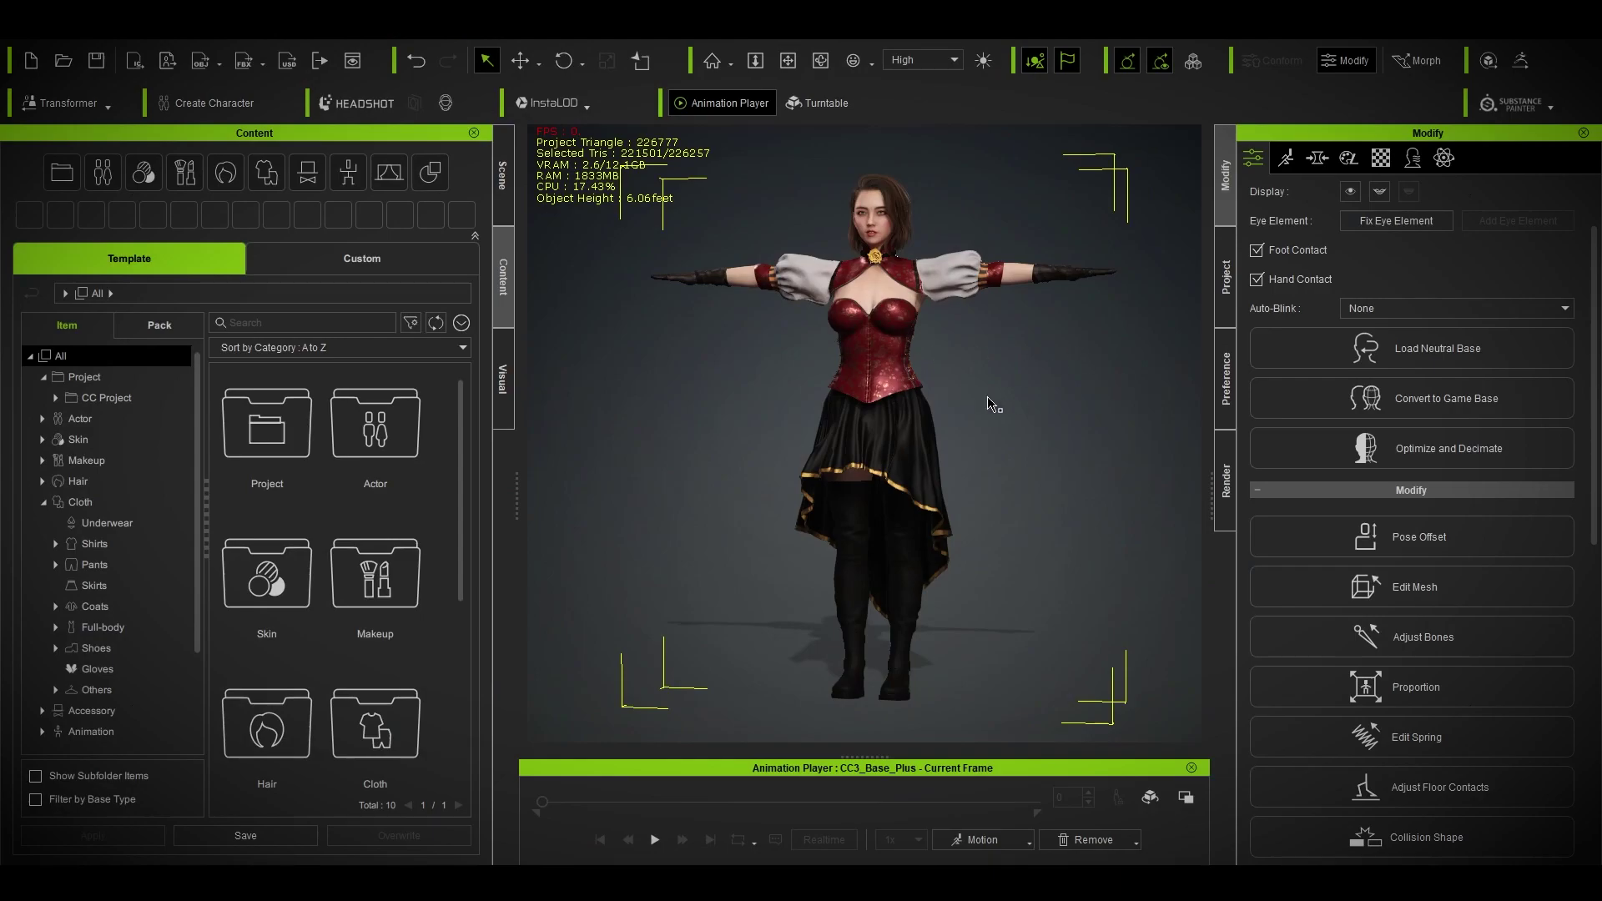
- Switch to Character Creator and examine the clothed character's material textures, then inspect the face and outfit up close
{"action": "left_click", "coordinate": [1381, 158]}
{"action": "scroll", "coordinate": [1429, 585], "scroll_direction": "down", "scroll_amount": 3}
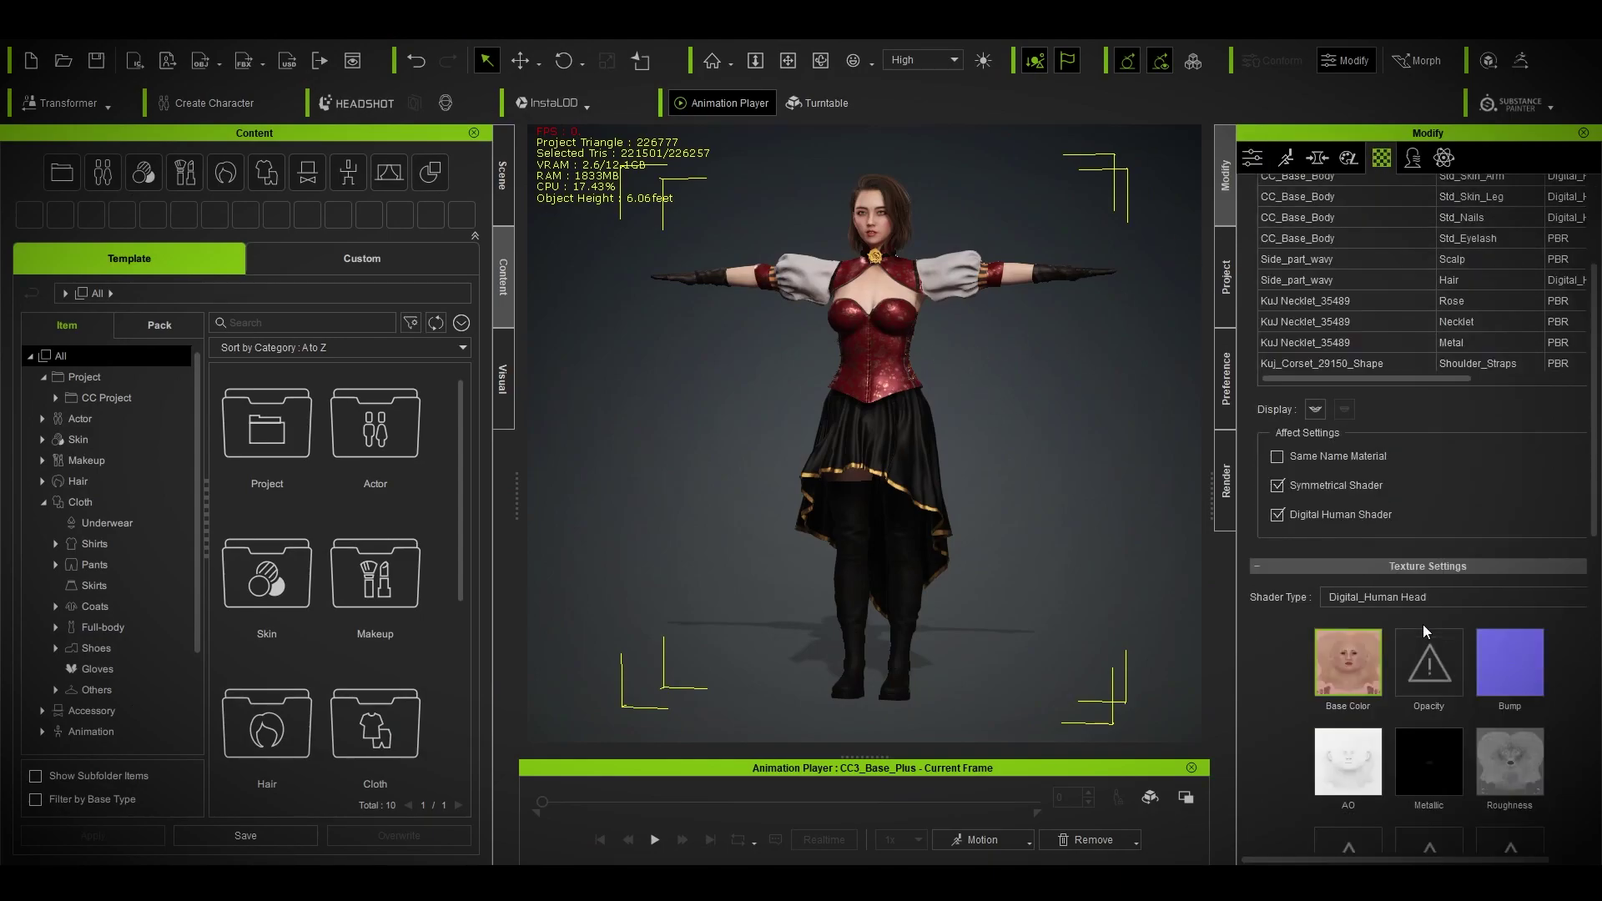
{"action": "scroll", "coordinate": [1424, 622], "scroll_direction": "down", "scroll_amount": 1}
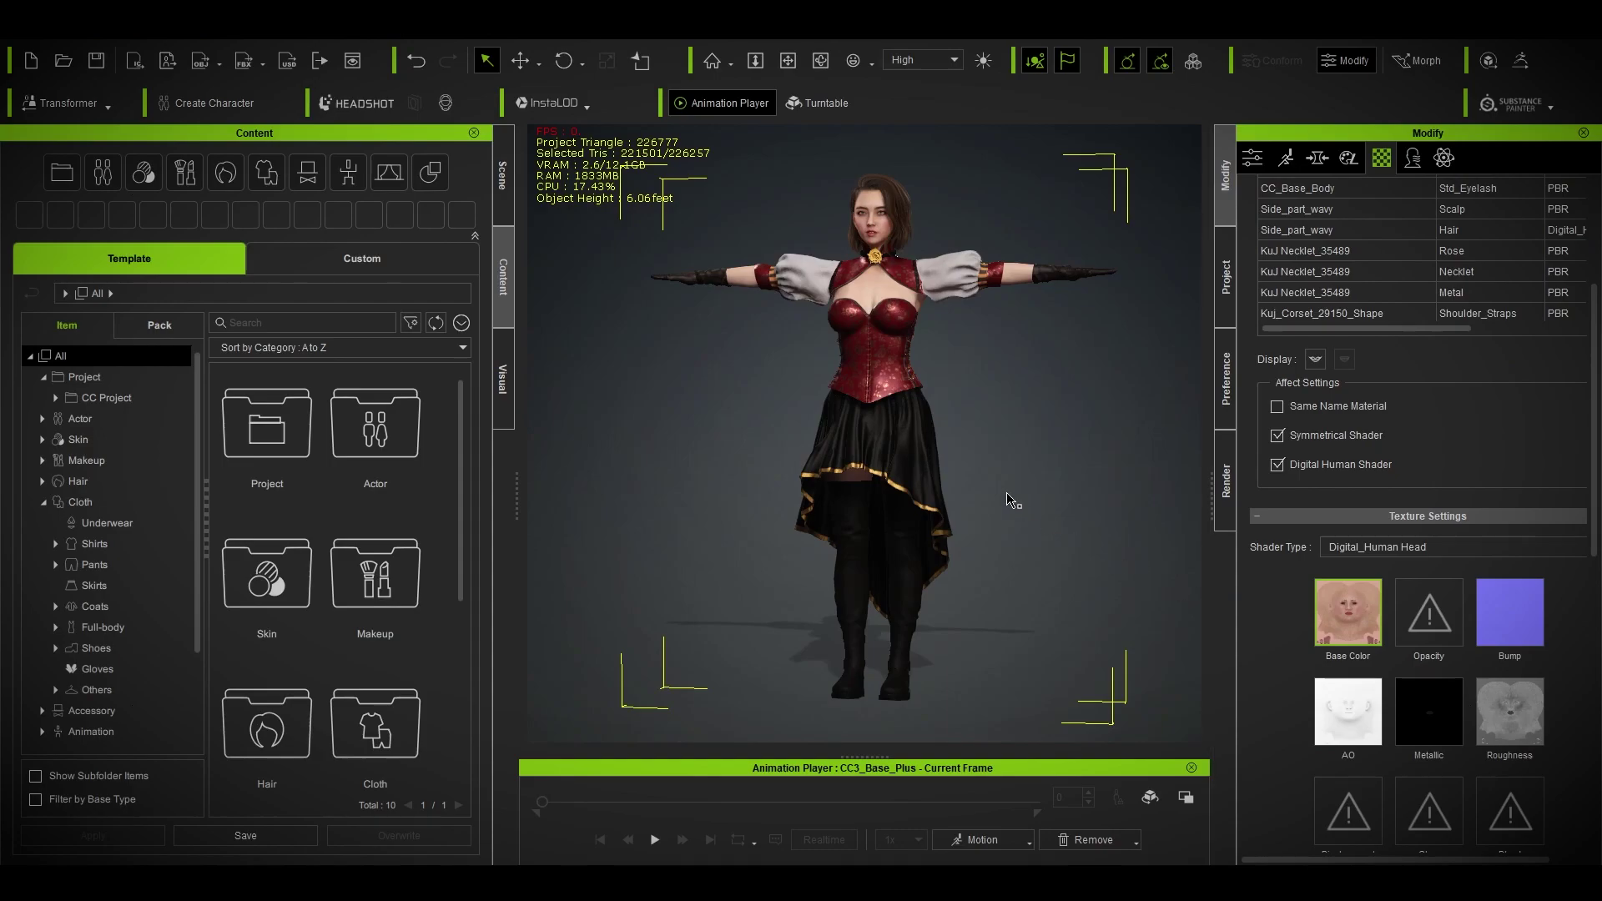
{"action": "key", "text": "n"}
{"action": "scroll", "coordinate": [1095, 519], "scroll_direction": "up", "scroll_amount": 1}
{"action": "scroll", "coordinate": [1094, 518], "scroll_direction": "down", "scroll_amount": 1}
{"action": "mouse_move", "coordinate": [1030, 522]}
{"action": "right_mouse_down"}
{"action": "mouse_move", "coordinate": [902, 527]}
{"action": "mouse_move", "coordinate": [1031, 535]}
{"action": "right_mouse_up"}
{"action": "left_click", "coordinate": [1150, 348]}
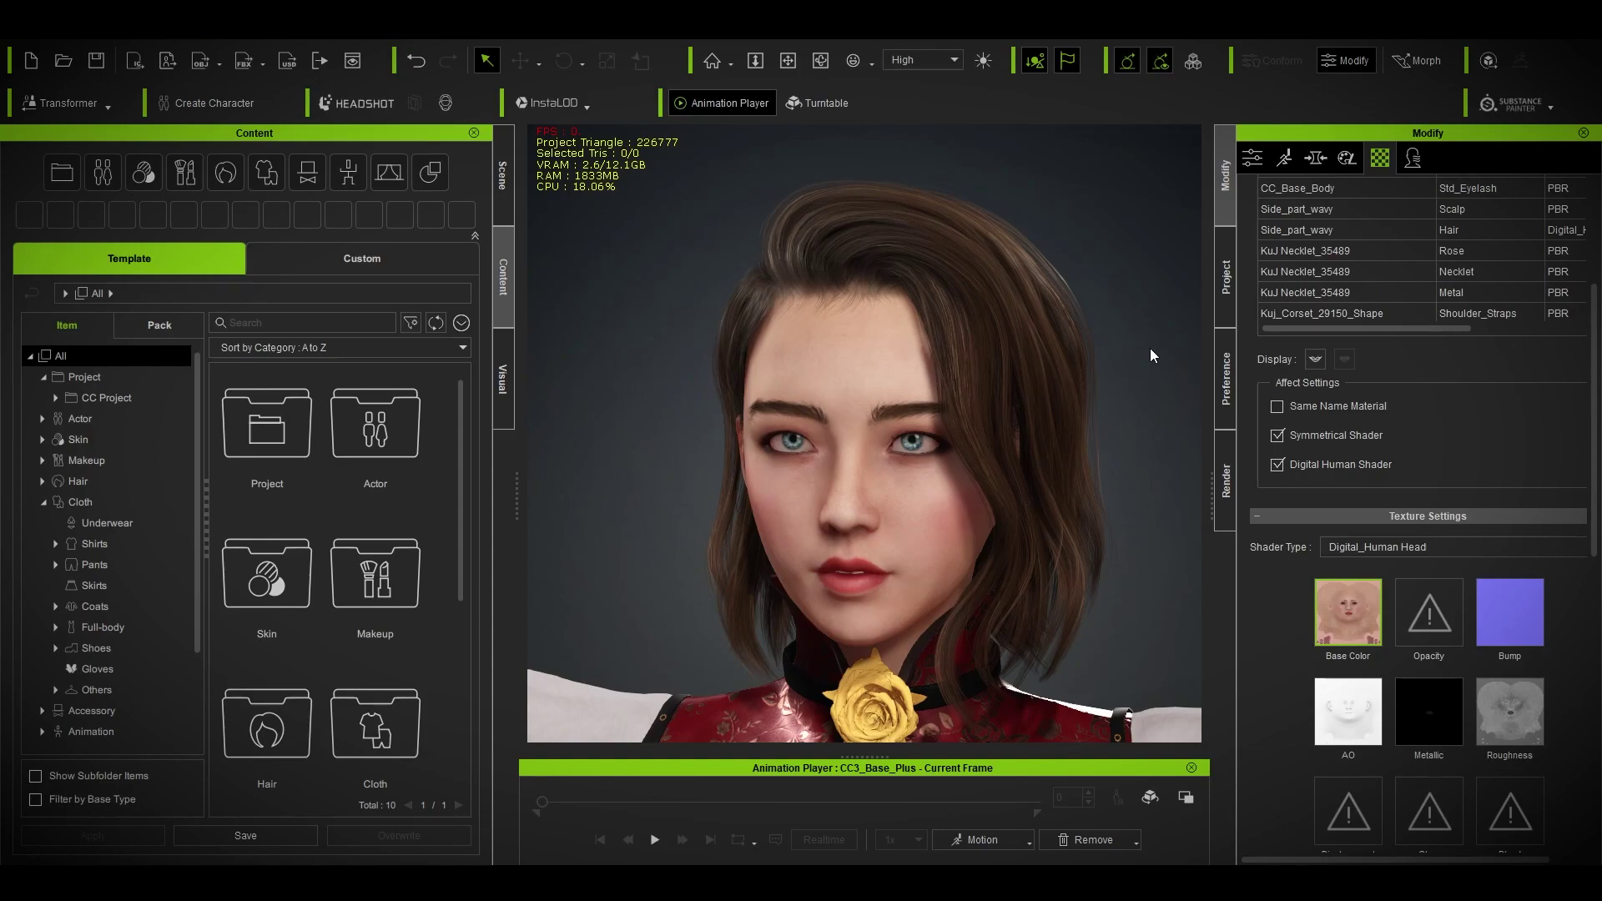
{"action": "scroll", "coordinate": [1116, 305], "scroll_direction": "down", "scroll_amount": 10}
{"action": "middle_click_drag", "start_coordinate": [1045, 568], "coordinate": [1049, 441]}
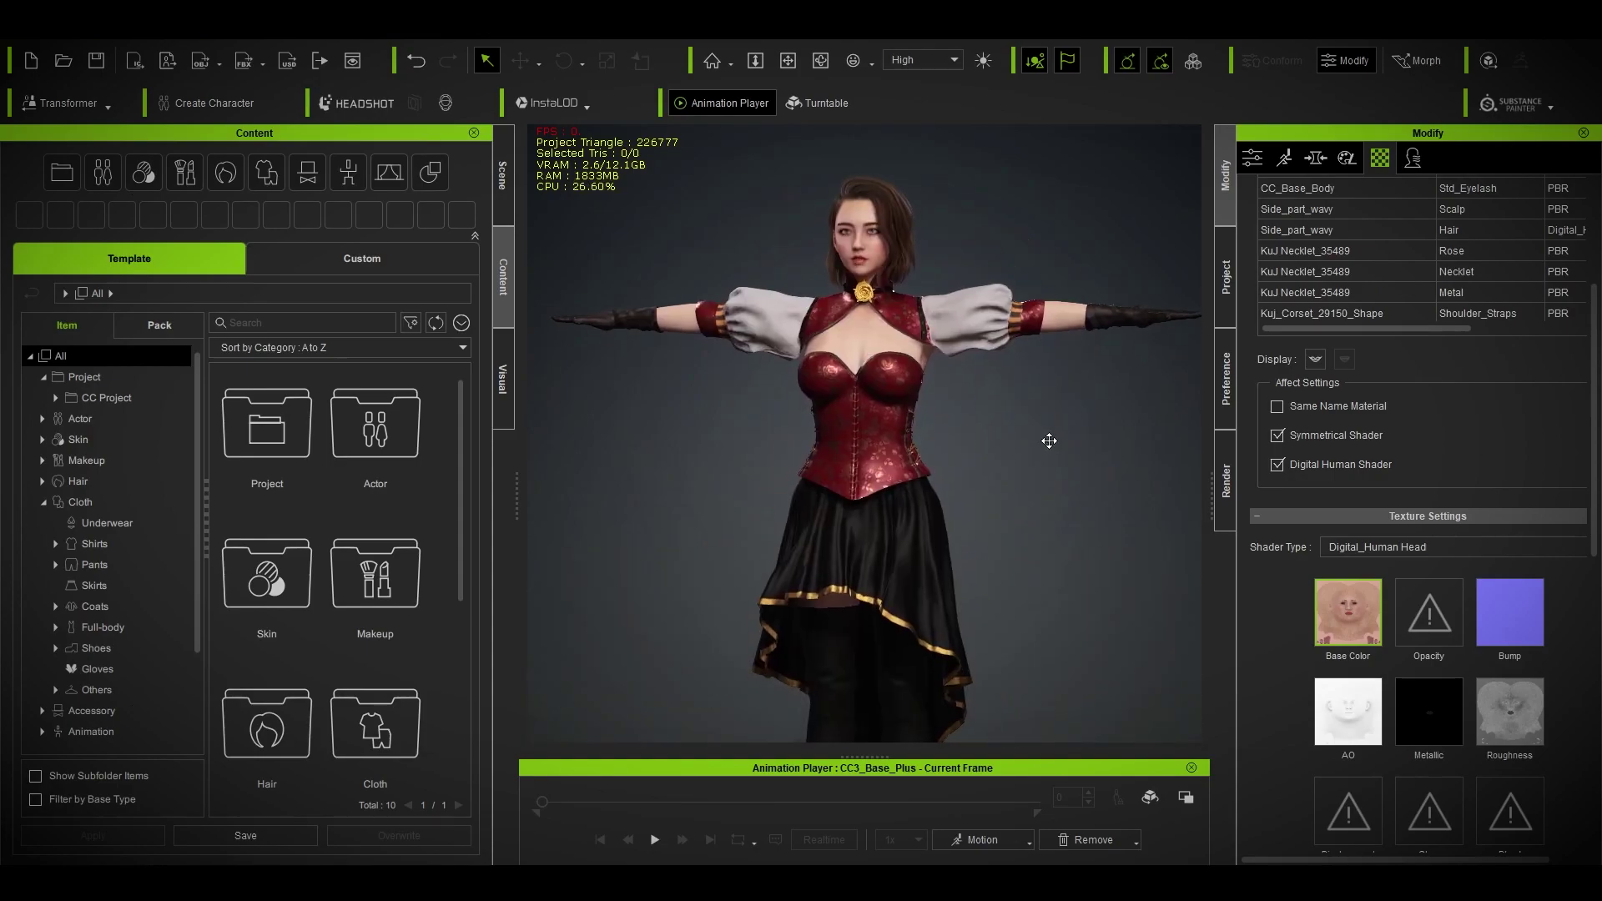
{"action": "scroll", "coordinate": [1052, 442], "scroll_direction": "down", "scroll_amount": 2}
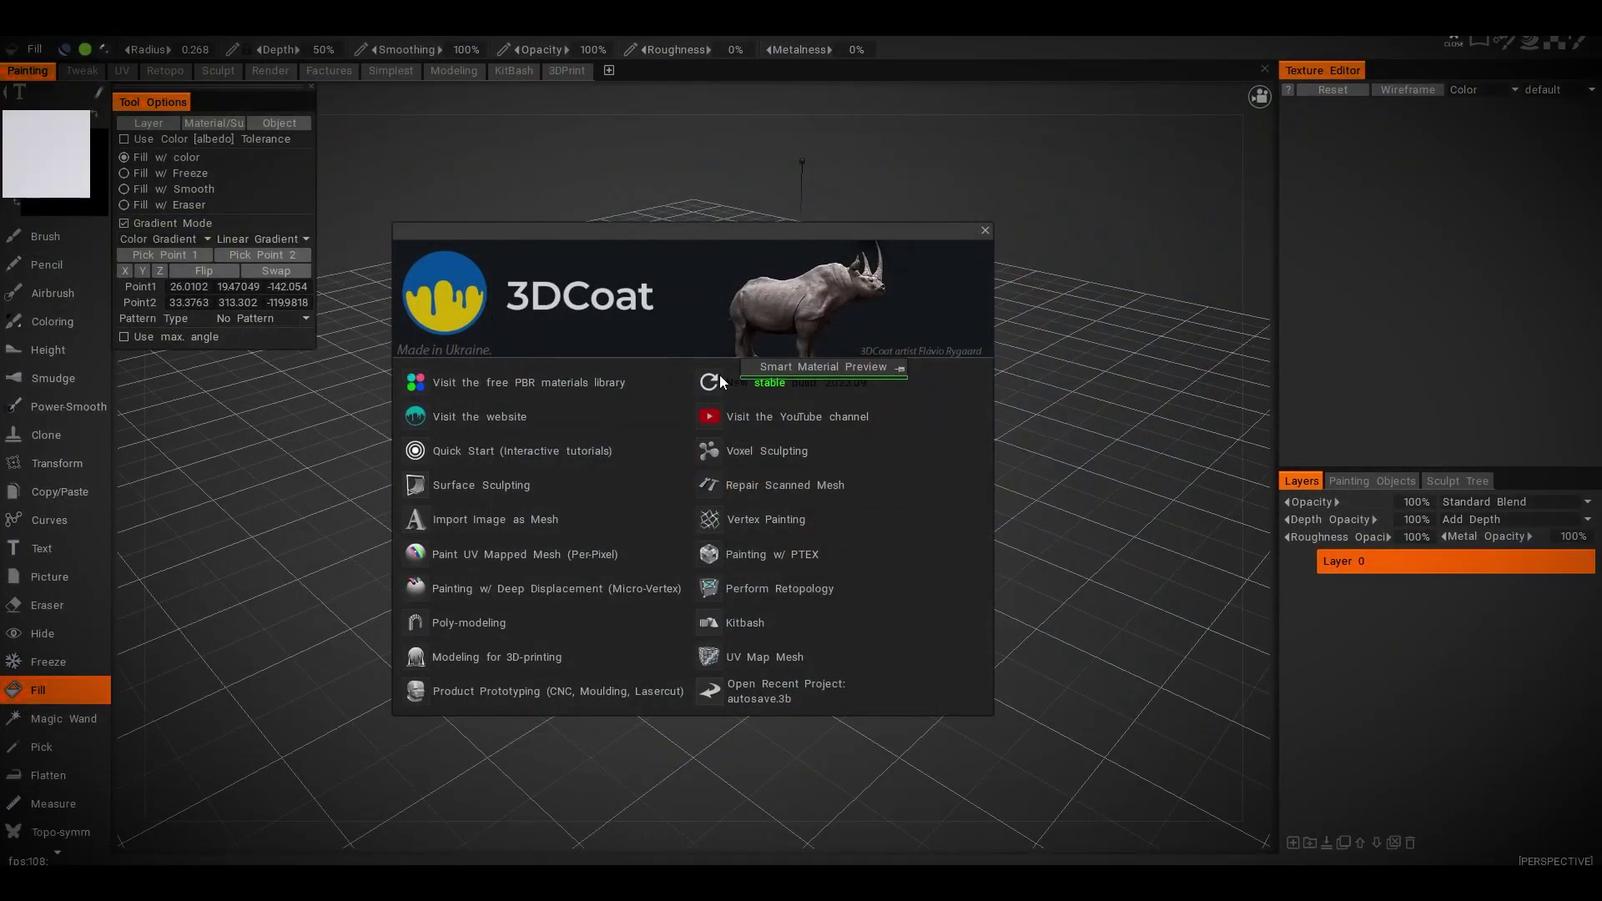
- Try to export the selected skirt as an OBJ file with the Y-Up axis and default motion
{"action": "left_click", "coordinate": [984, 231]}
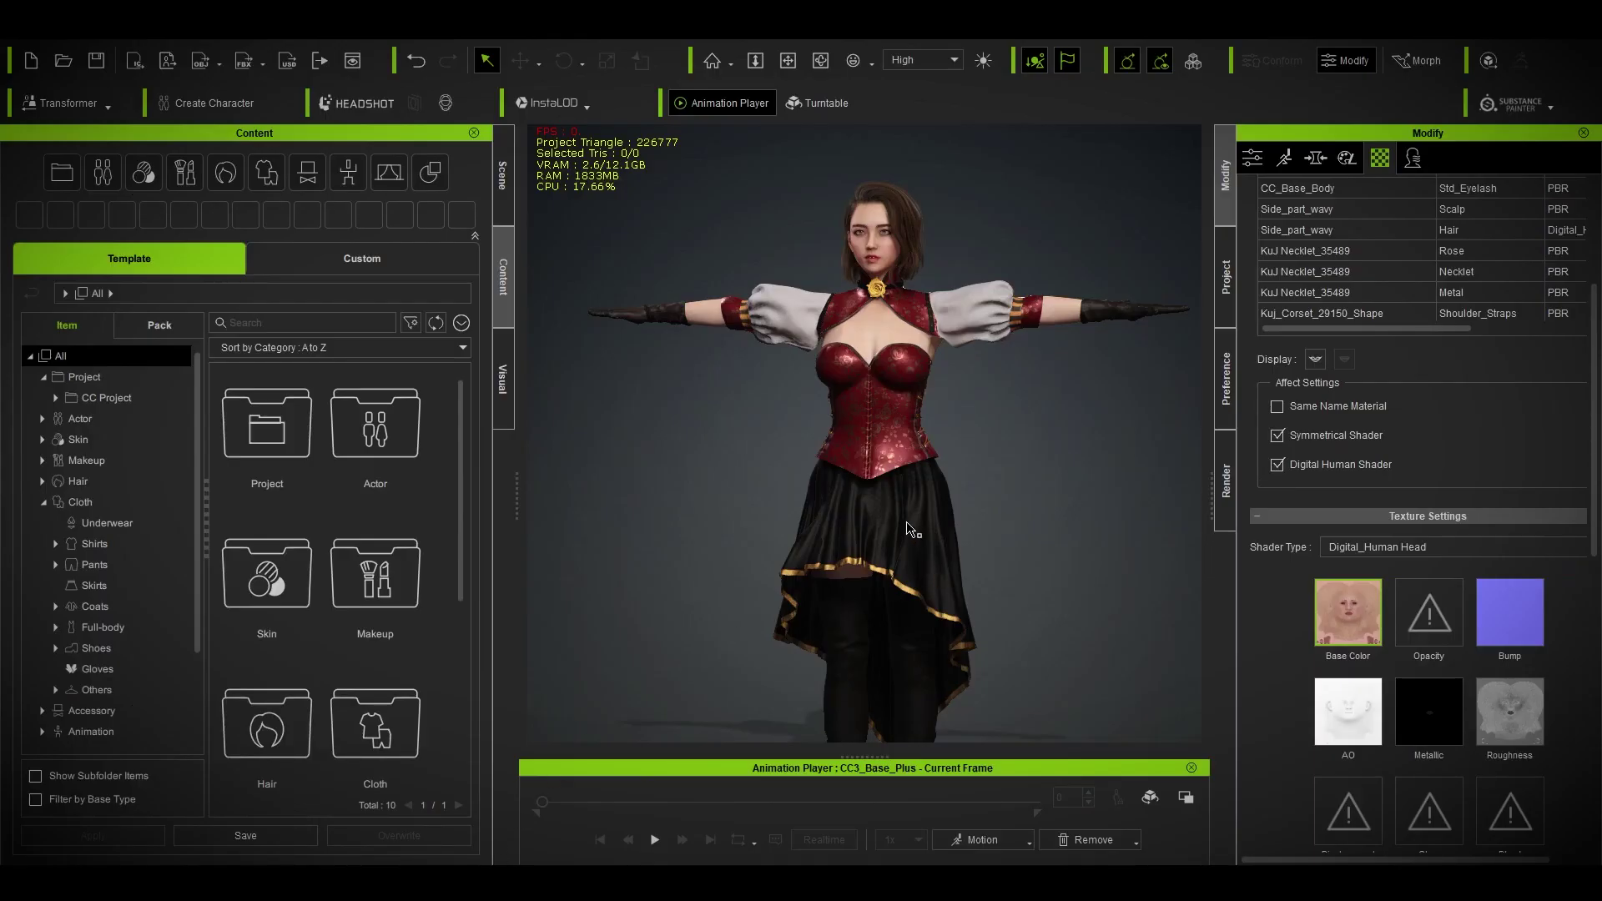
{"action": "left_click", "coordinate": [16, 25]}
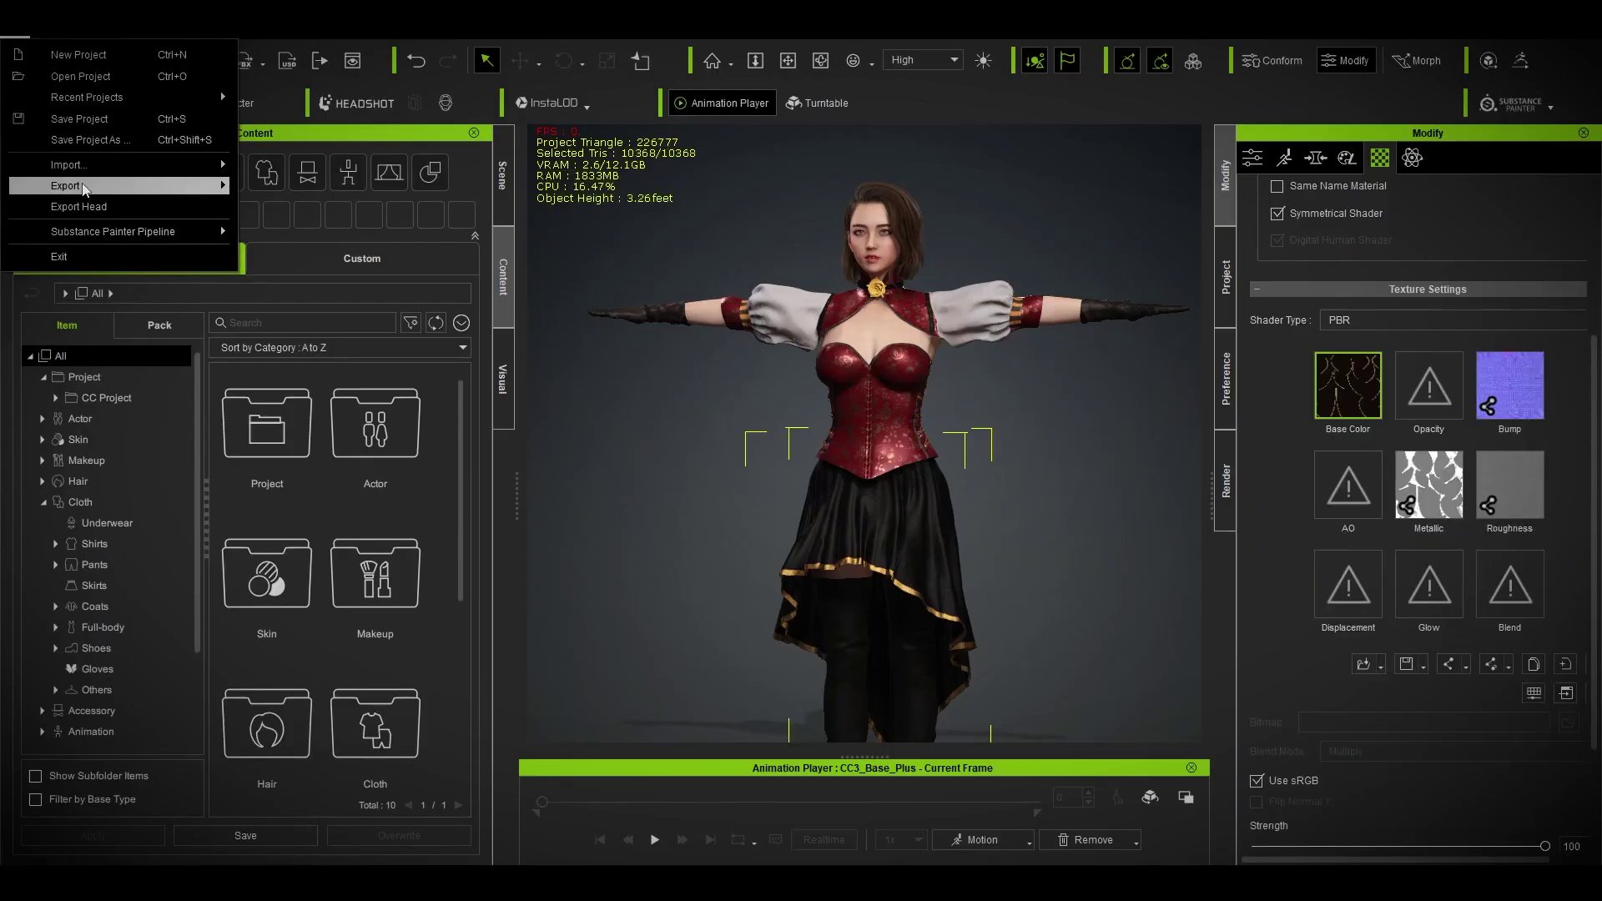
{"action": "mouse_move", "coordinate": [83, 186]}
{"action": "mouse_move", "coordinate": [309, 252]}
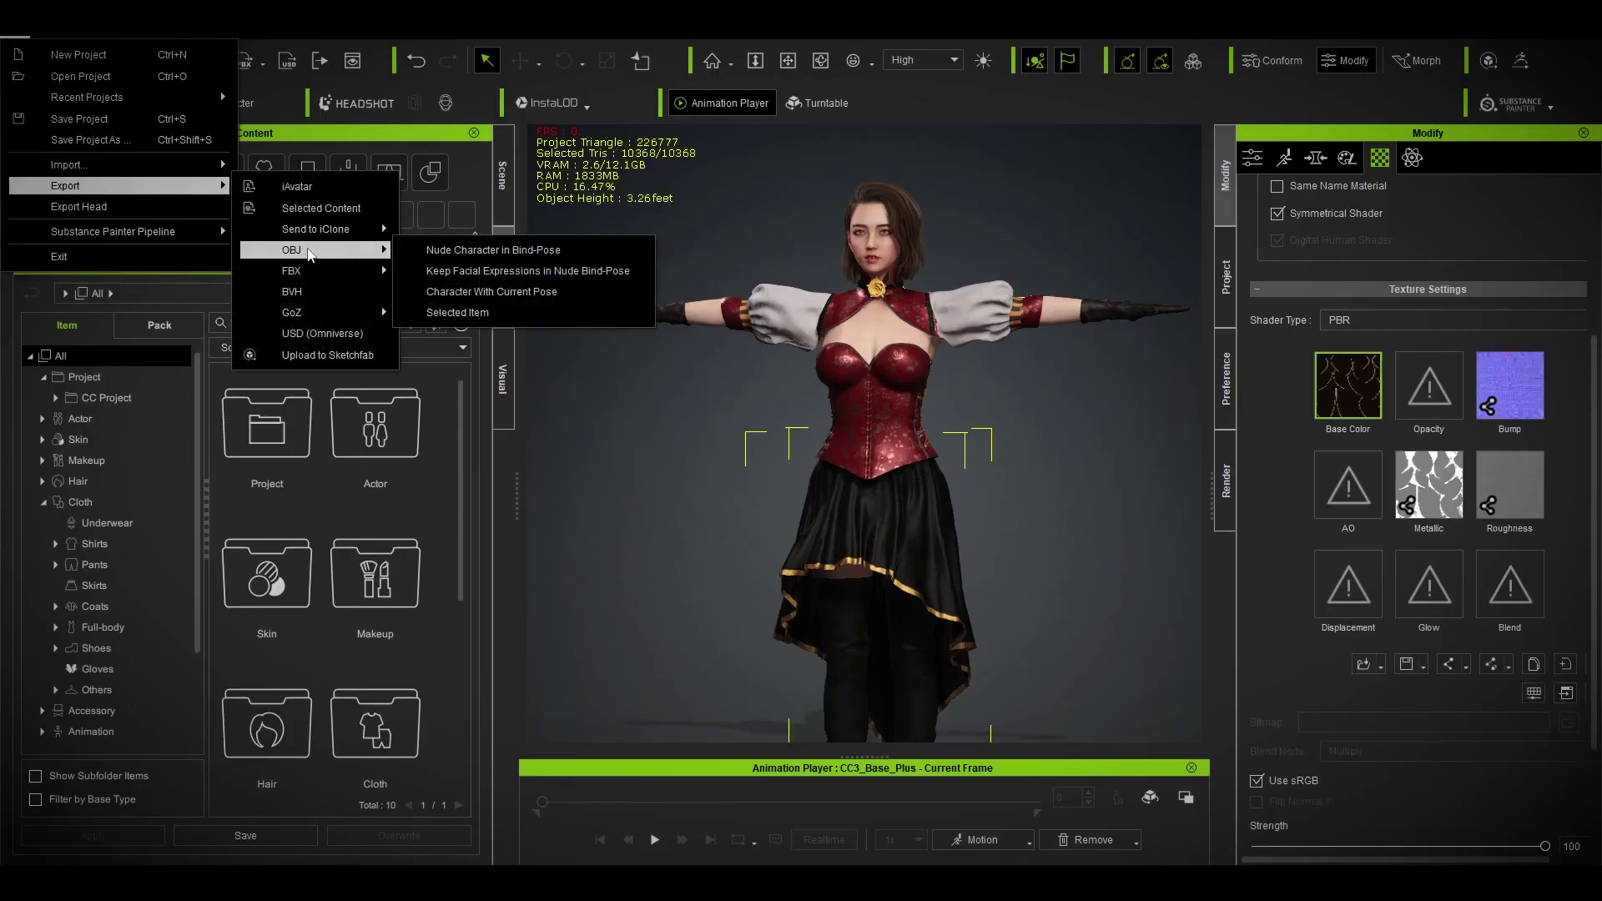
{"action": "left_click", "coordinate": [484, 313]}
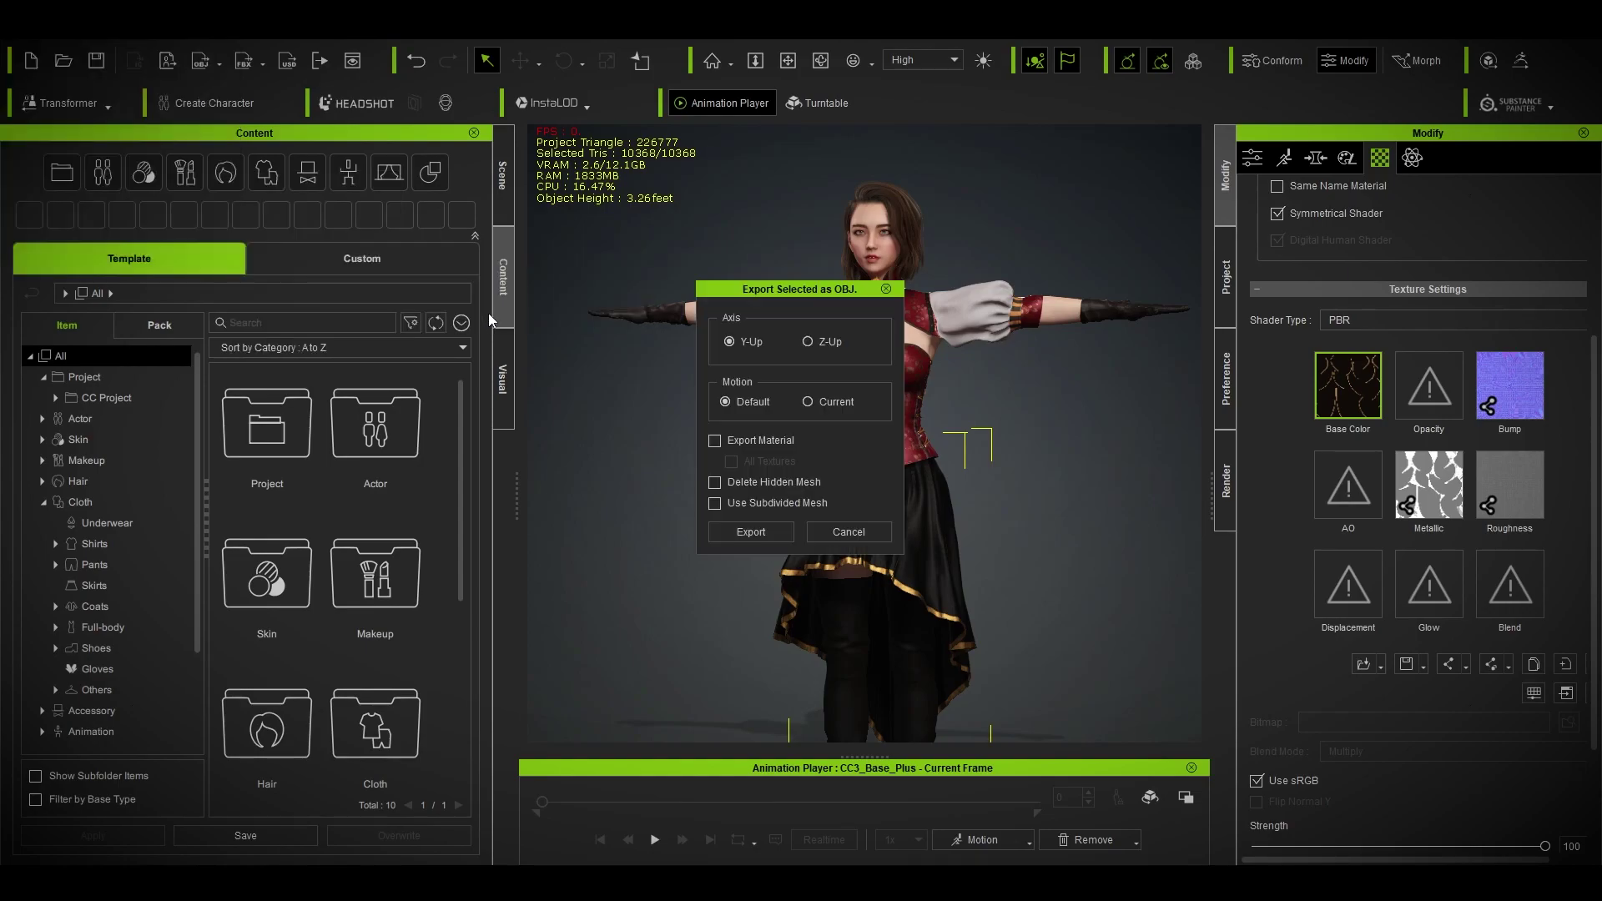
{"action": "left_click", "coordinate": [731, 532]}
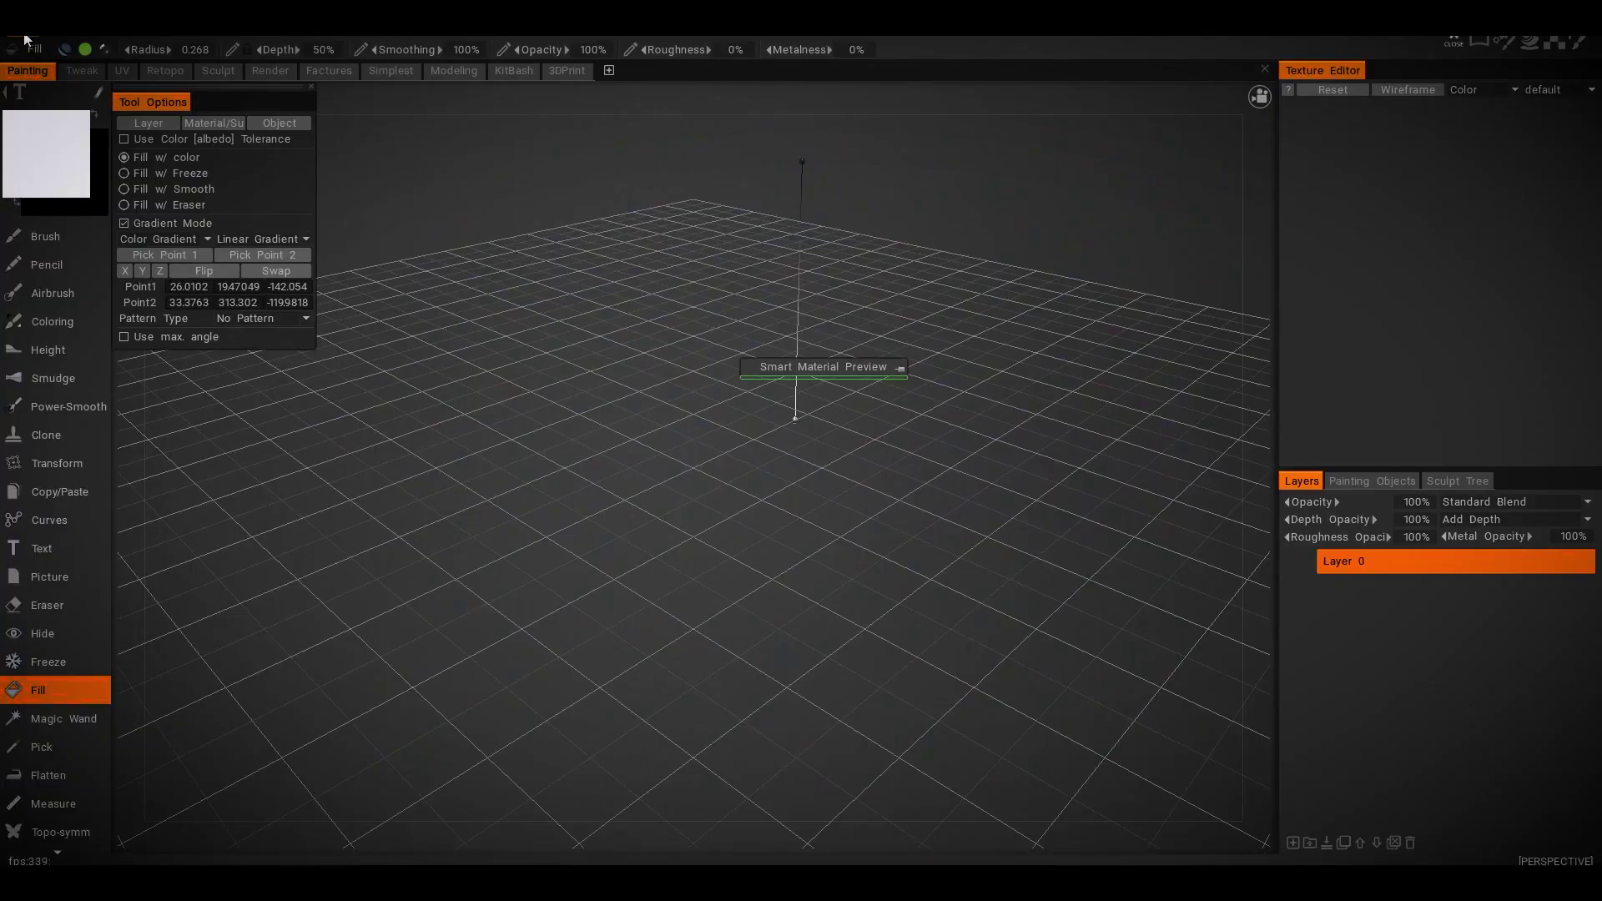
- Switch to 3DCoat and import the Skirt mesh for per-pixel painting, keeping its UVs and using 2048 x 2048 textures
{"action": "left_click", "coordinate": [24, 36]}
{"action": "left_click", "coordinate": [26, 40]}
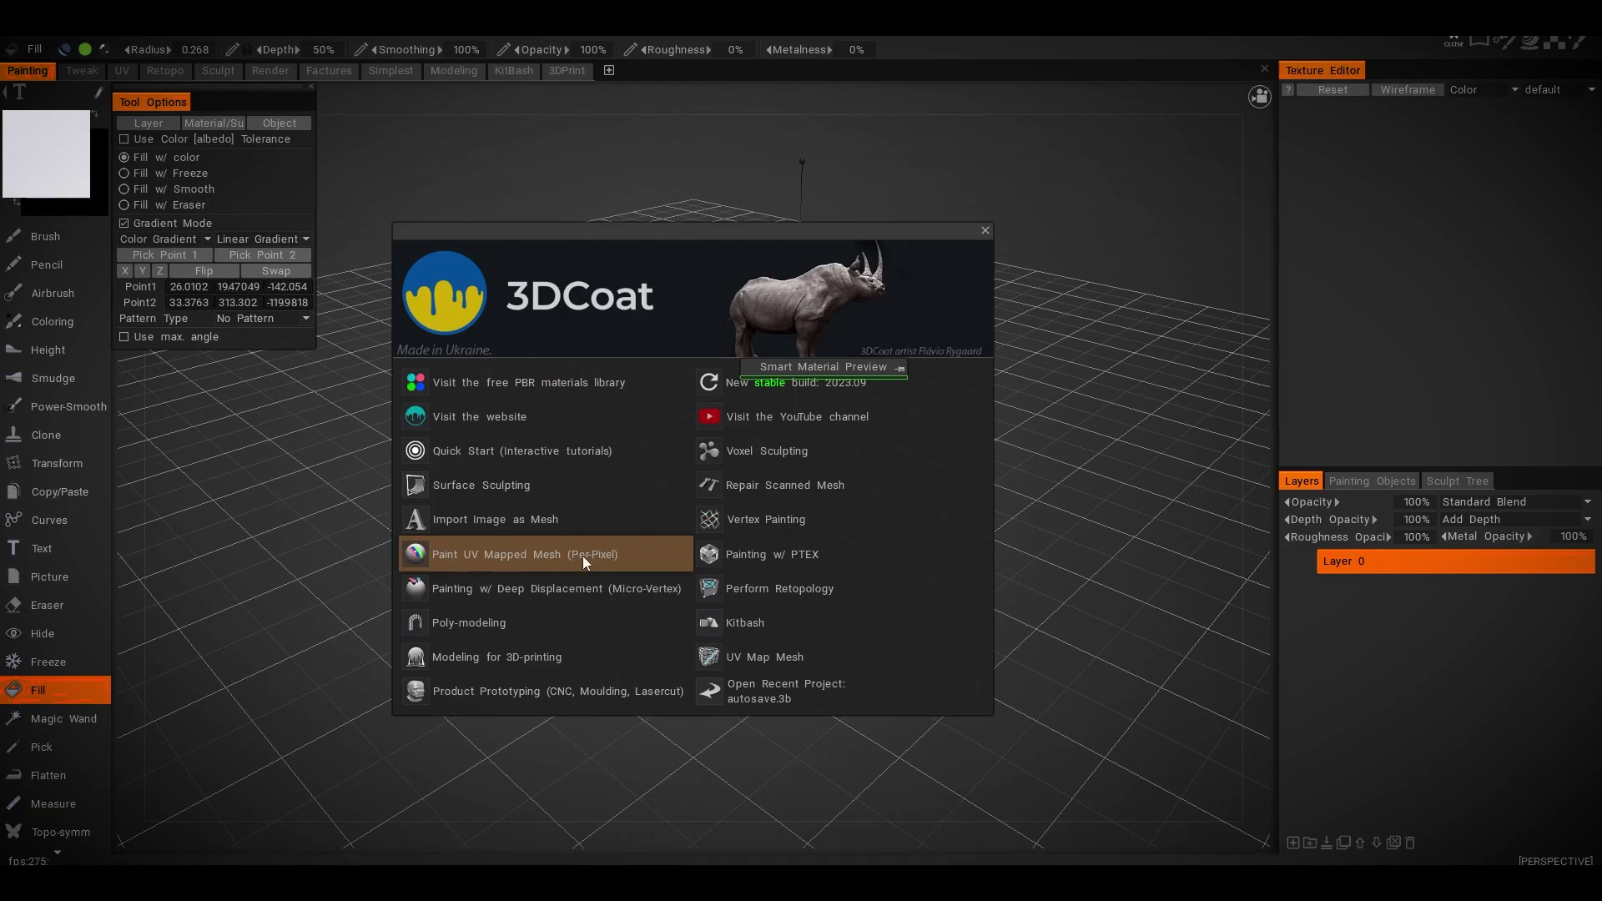
{"action": "left_click", "coordinate": [591, 558]}
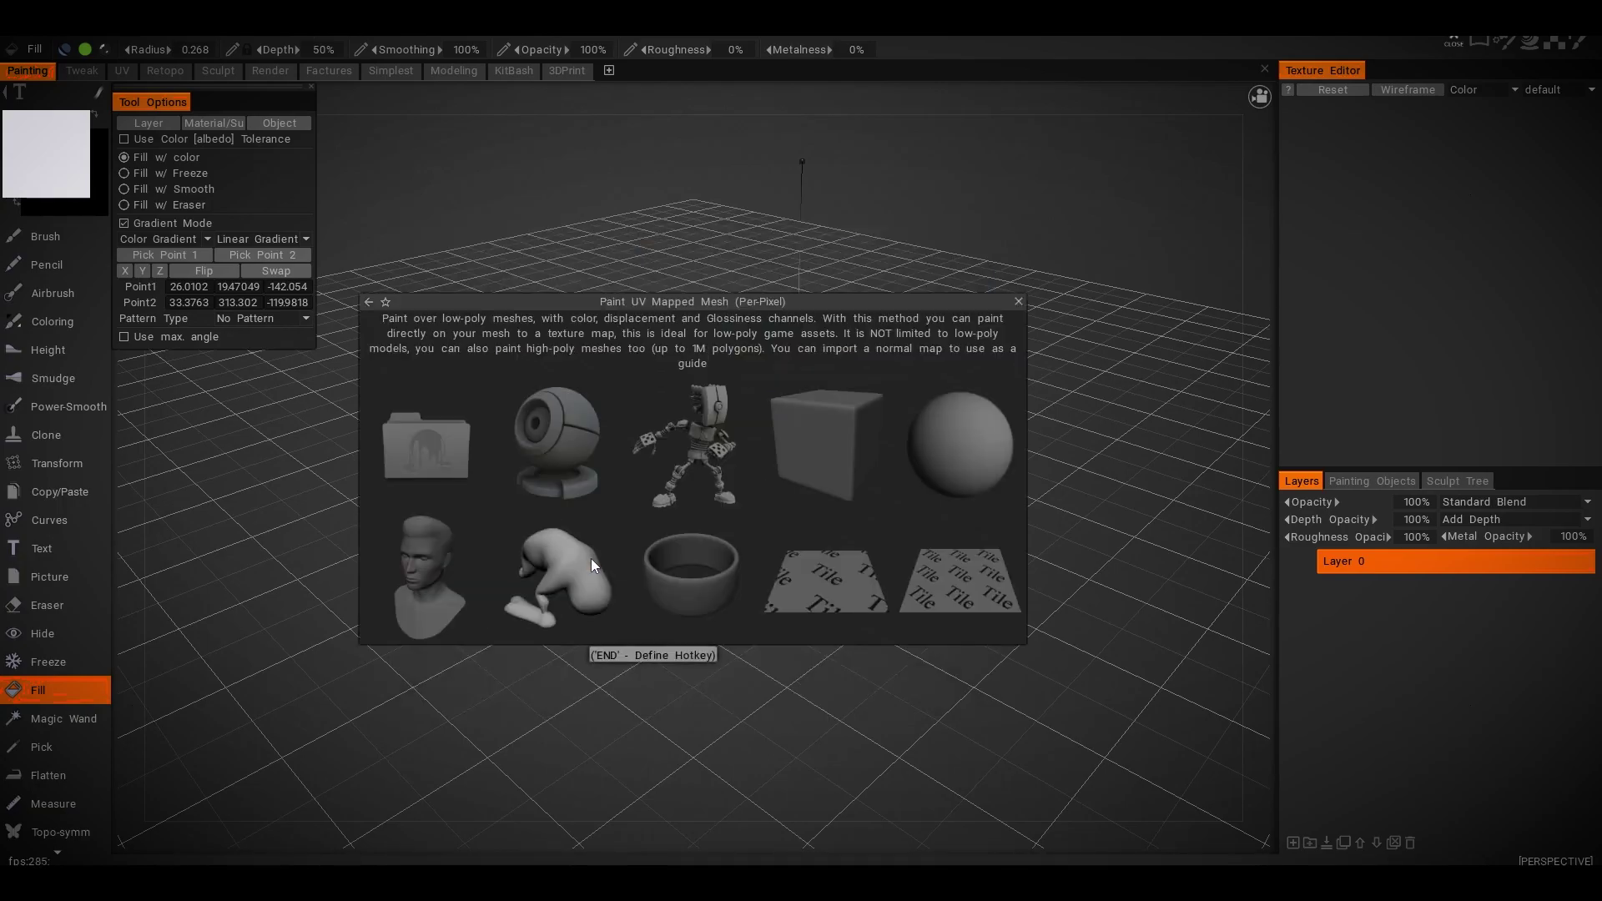
{"action": "left_click", "coordinate": [417, 447]}
{"action": "left_click", "coordinate": [222, 346]}
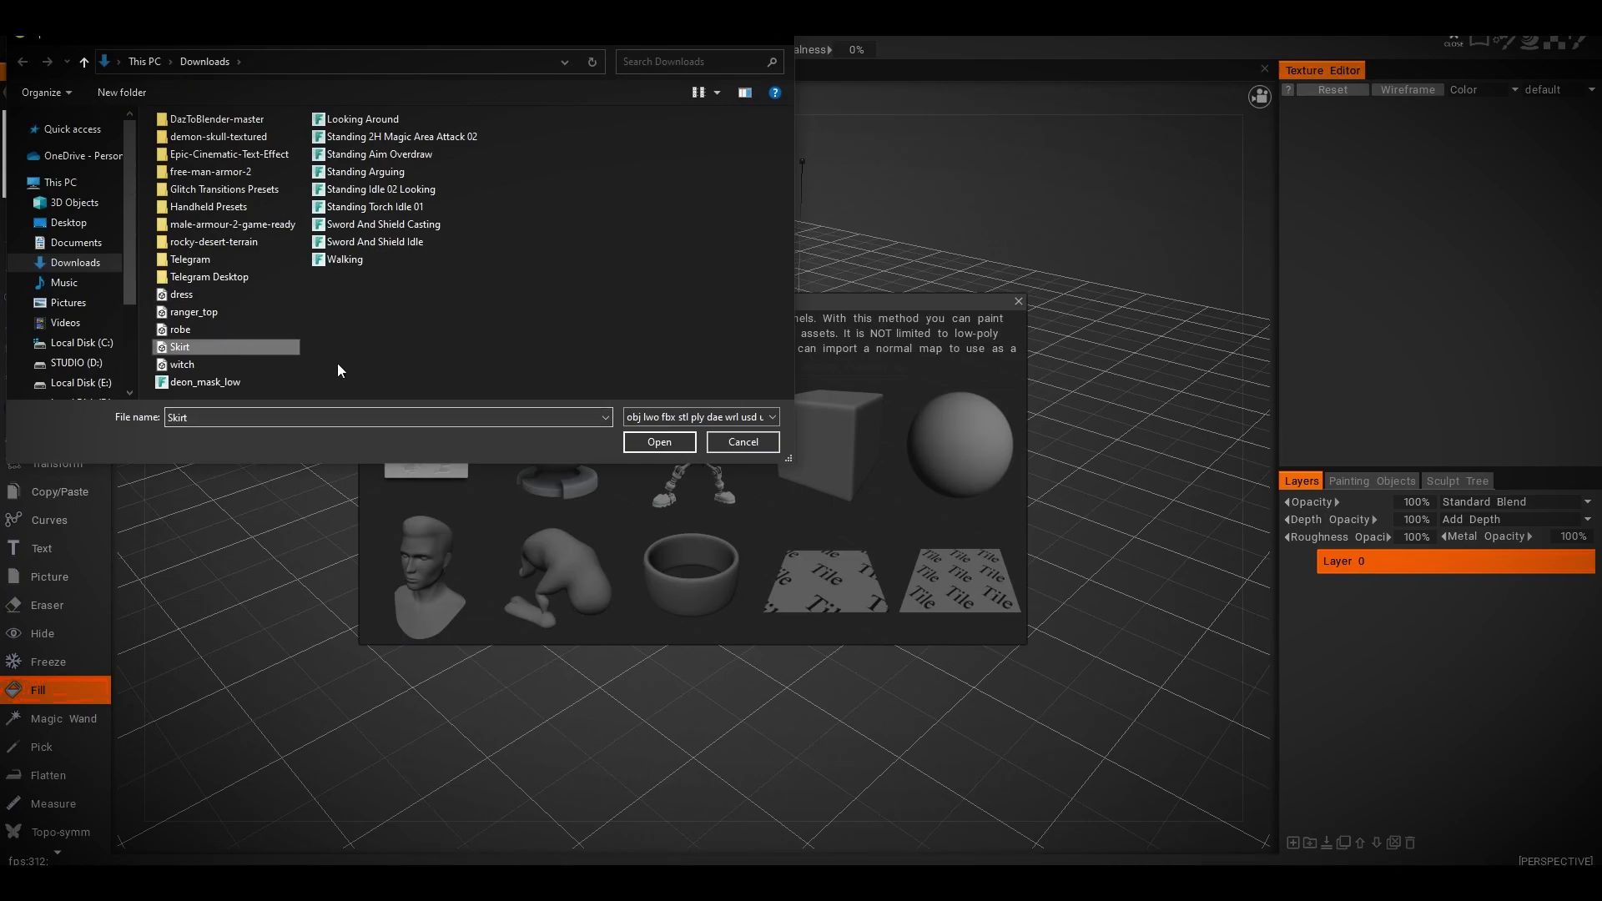
{"action": "left_click", "coordinate": [661, 443]}
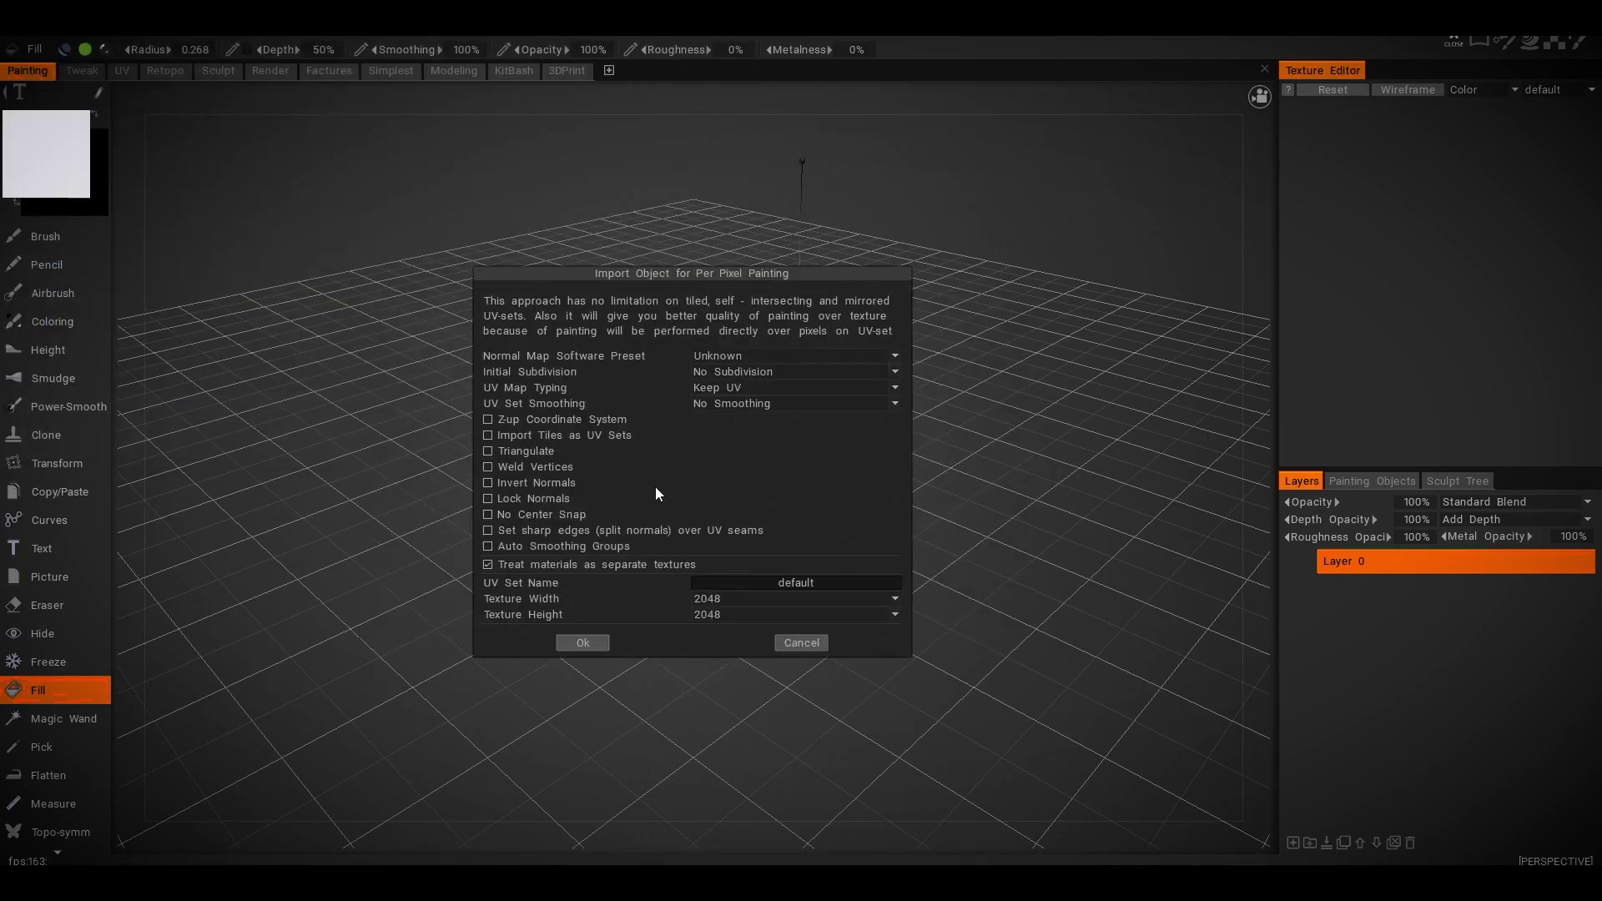
{"action": "left_click", "coordinate": [599, 644]}
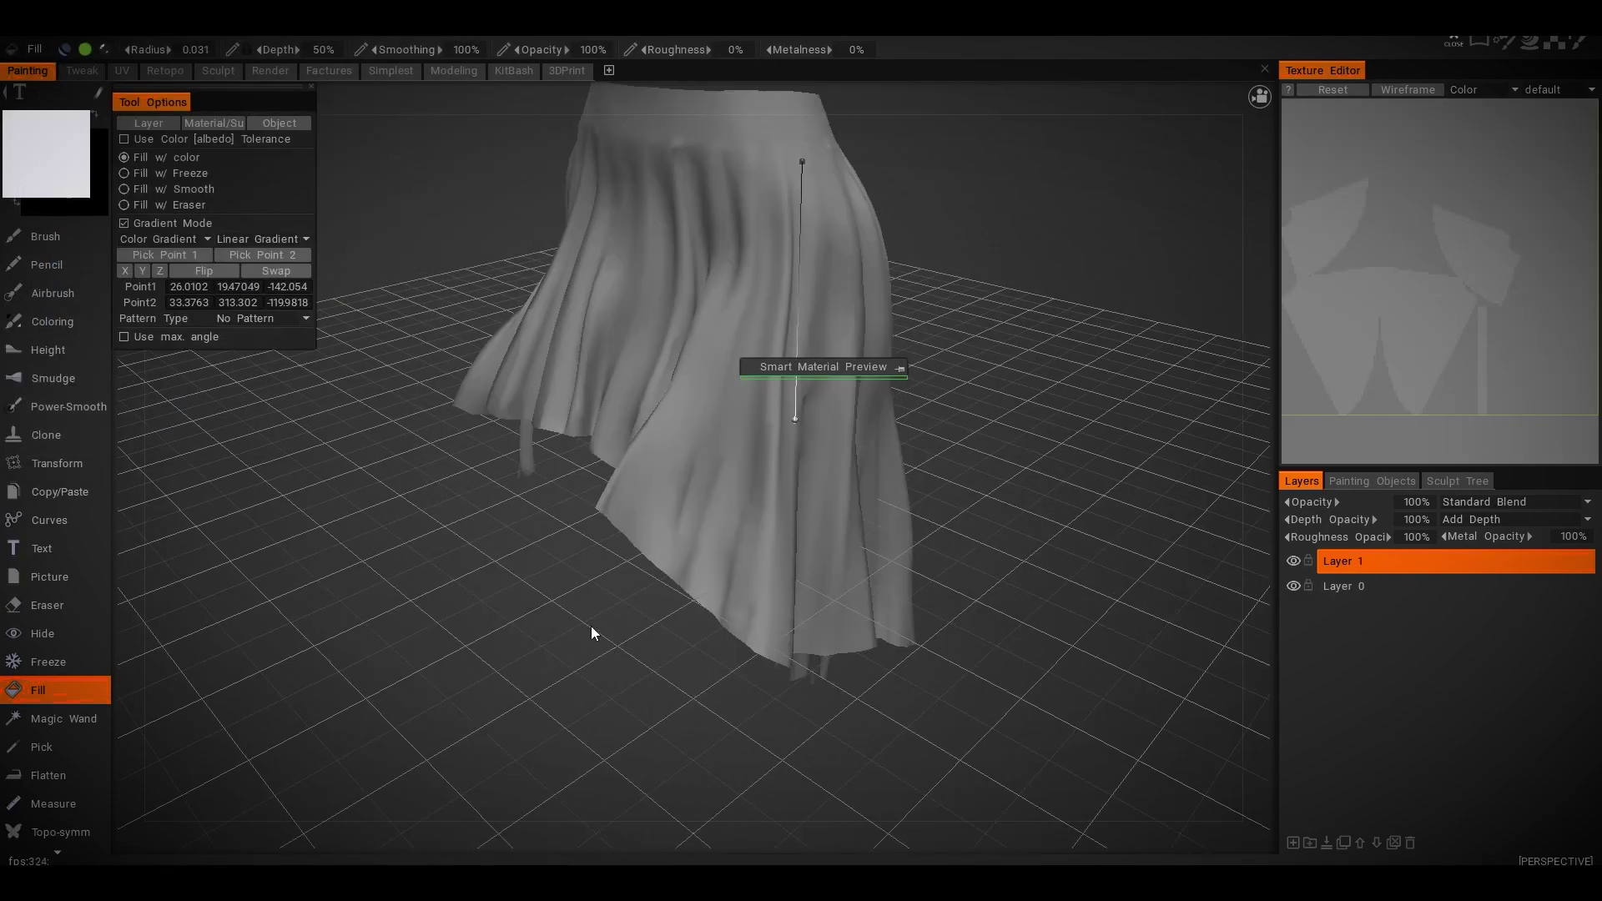
- Face the skirt from the front and align the two gradient points vertically between its waist and front hem
{"action": "right_click_drag", "start_coordinate": [521, 558], "coordinate": [437, 636]}
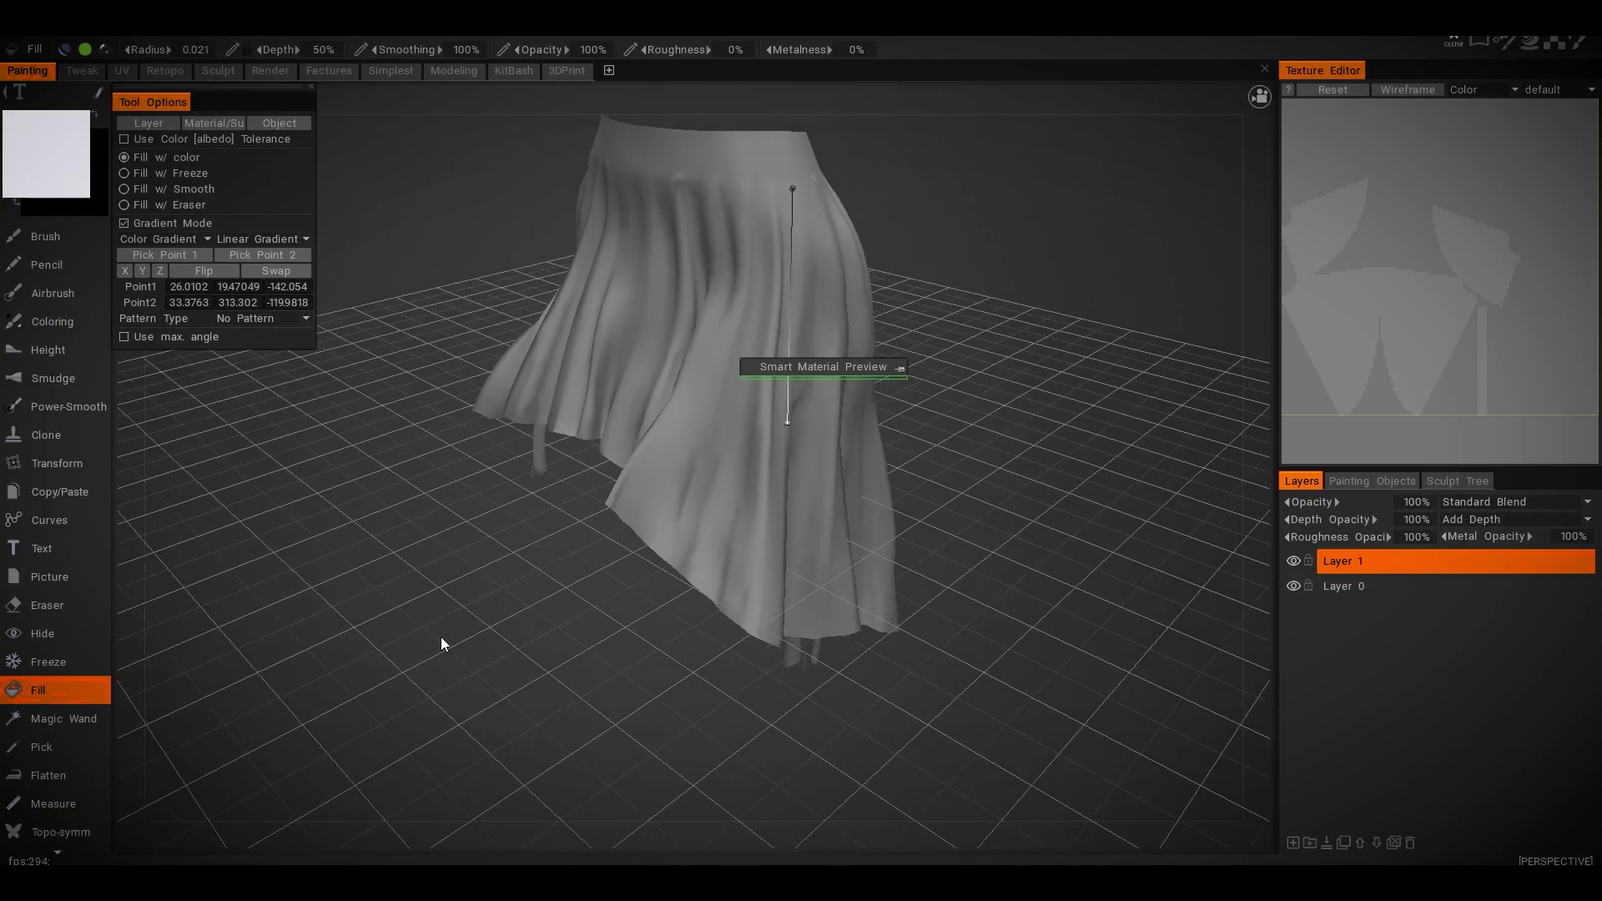
{"action": "left_click_drag", "start_coordinate": [434, 640], "coordinate": [562, 618]}
{"action": "right_click_drag", "start_coordinate": [562, 619], "coordinate": [590, 582]}
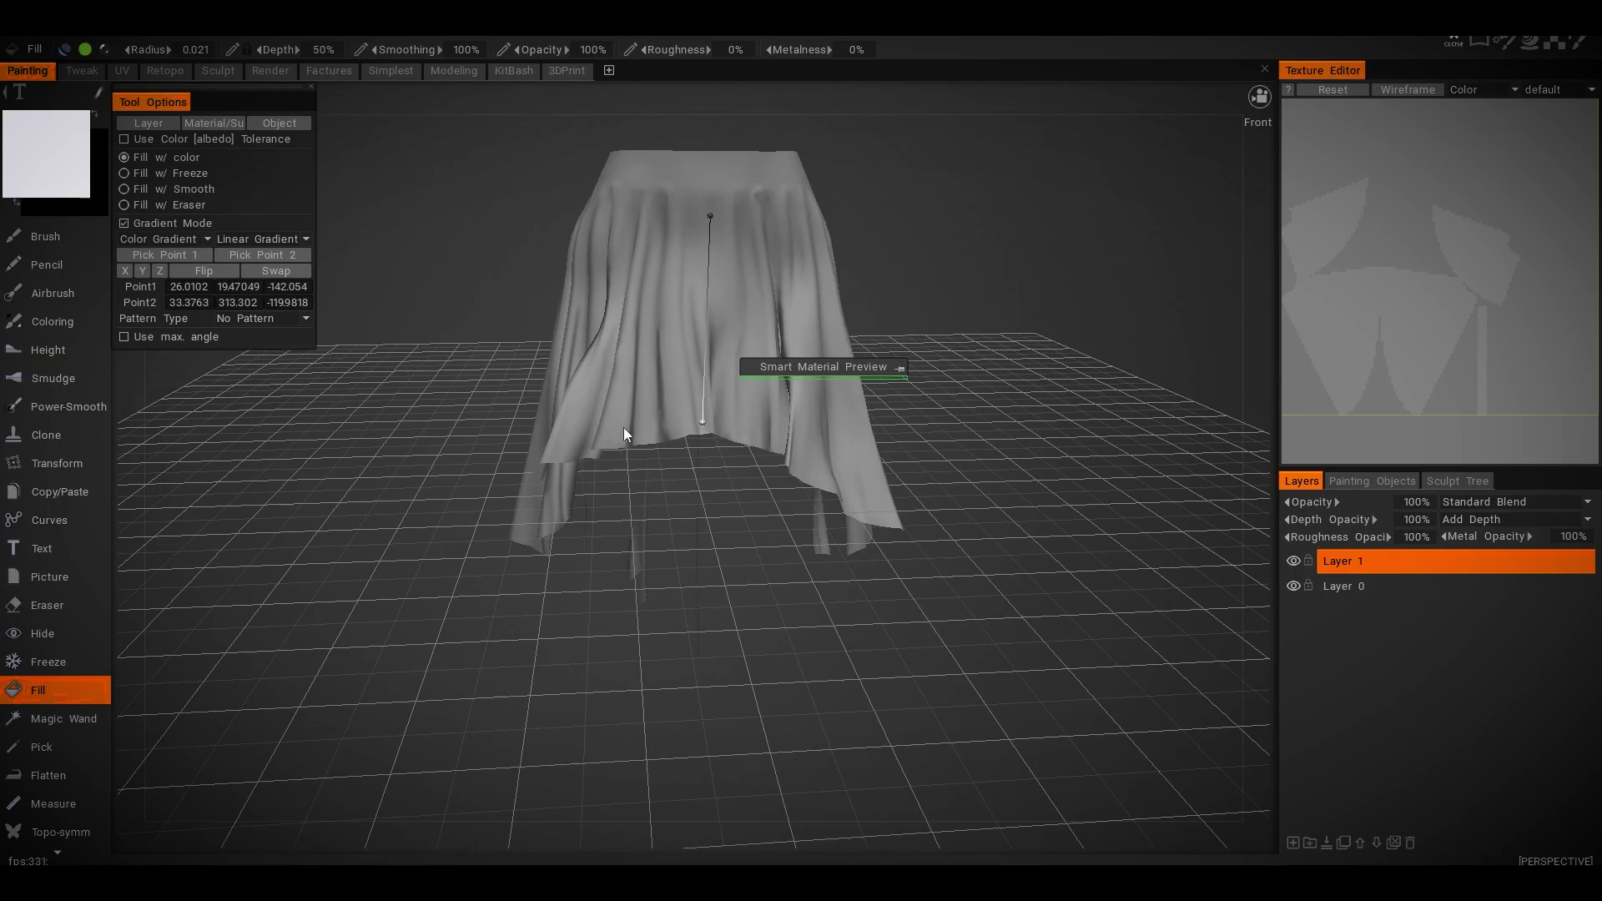
{"action": "left_click", "coordinate": [710, 216]}
{"action": "left_click_drag", "start_coordinate": [699, 220], "coordinate": [702, 220]}
{"action": "left_click_drag", "start_coordinate": [706, 424], "coordinate": [703, 426]}
{"action": "left_click_drag", "start_coordinate": [701, 219], "coordinate": [705, 218]}
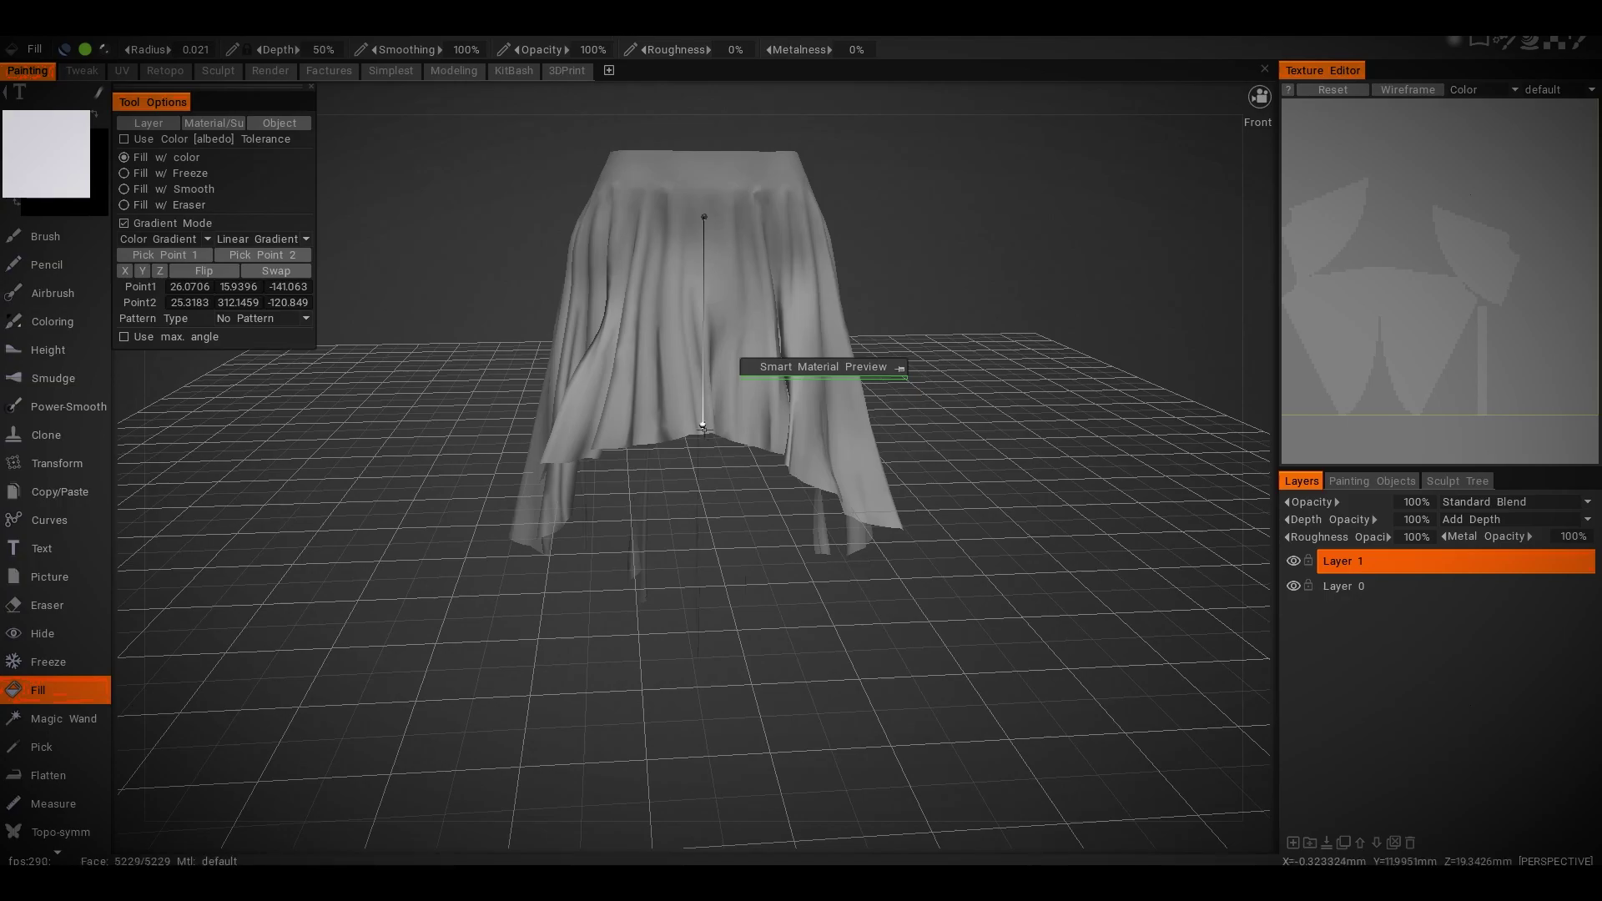
- Adjust the first gradient point near the waist and fill the skirt with a linear gradient from black at the waist to white below
{"action": "left_click_drag", "start_coordinate": [453, 468], "coordinate": [893, 442]}
{"action": "mouse_move", "coordinate": [893, 448]}
{"action": "right_mouse_down"}
{"action": "mouse_move", "coordinate": [959, 443]}
{"action": "mouse_move", "coordinate": [898, 445]}
{"action": "right_mouse_up"}
{"action": "right_click_drag", "start_coordinate": [649, 440], "coordinate": [780, 543]}
{"action": "left_click", "coordinate": [581, 433]}
{"action": "left_click", "coordinate": [582, 439]}
{"action": "right_click_drag", "start_coordinate": [873, 488], "coordinate": [793, 517]}
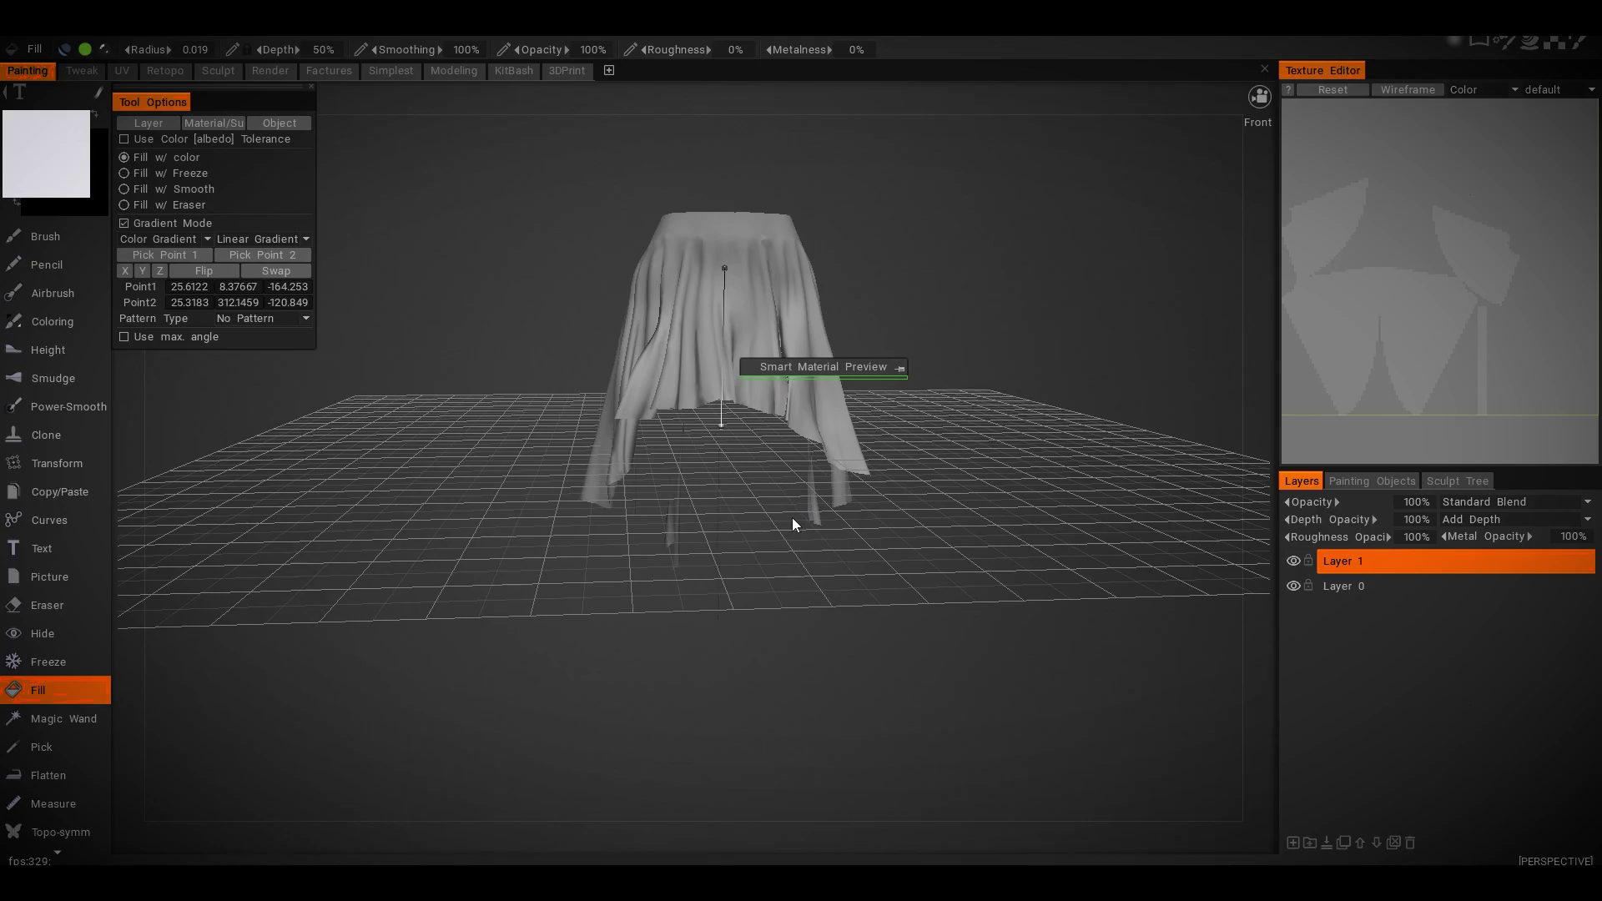
{"action": "left_click", "coordinate": [735, 296]}
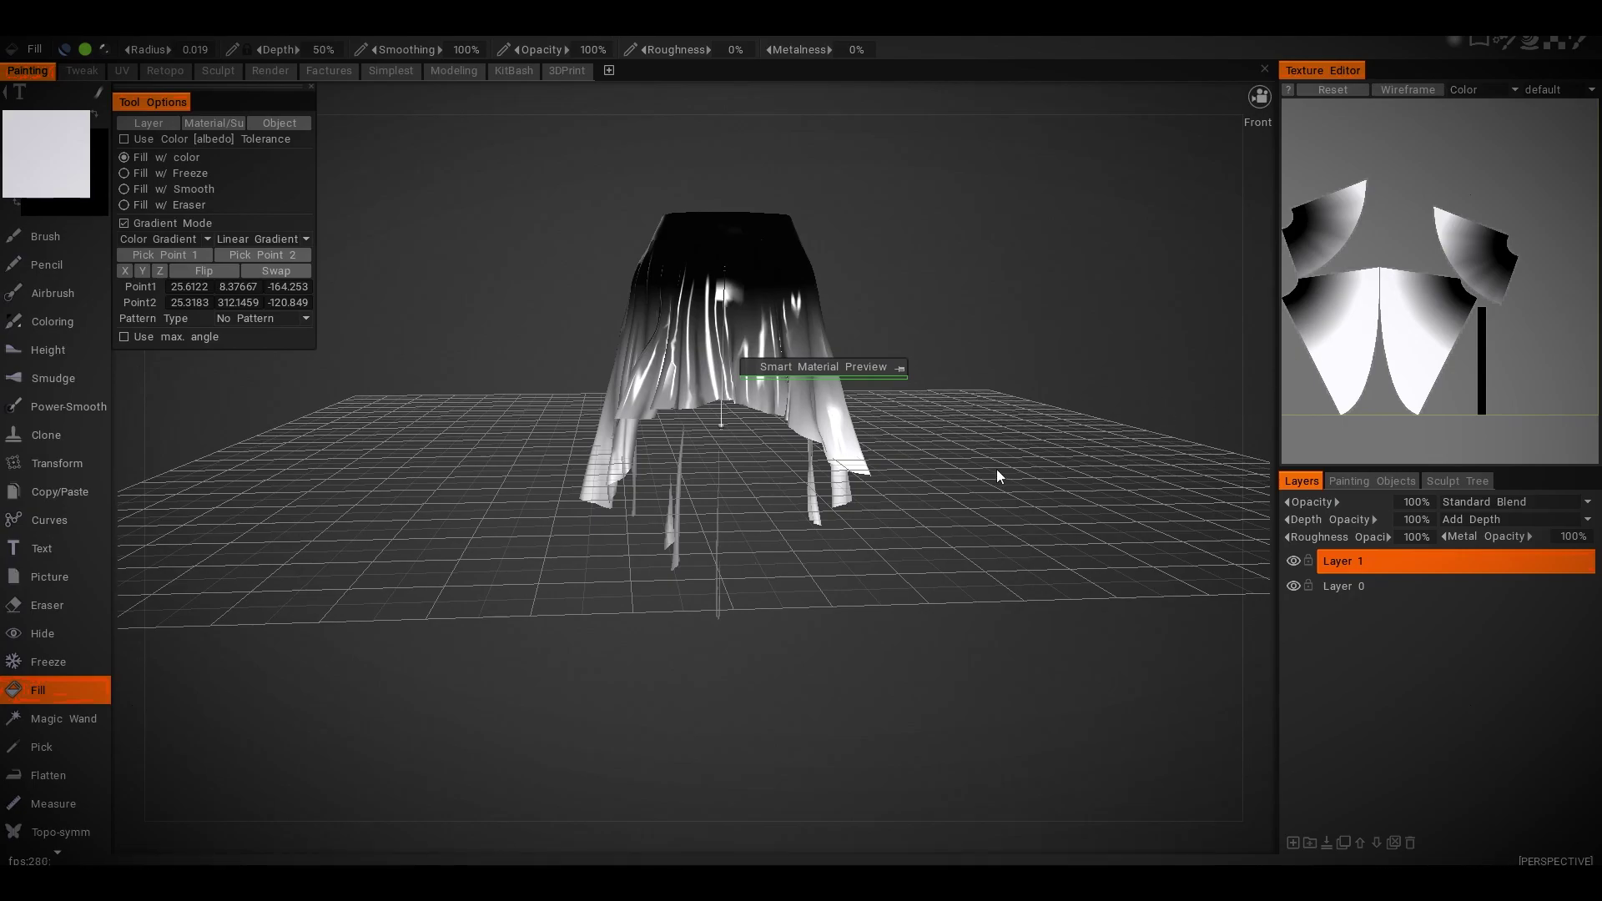
- Export only the skirt's albedo texture to Downloads as skirt_WM_albedo.jpg, using the 3Ds Max 2017 (Physical Material) preset
{"action": "left_click", "coordinate": [23, 37]}
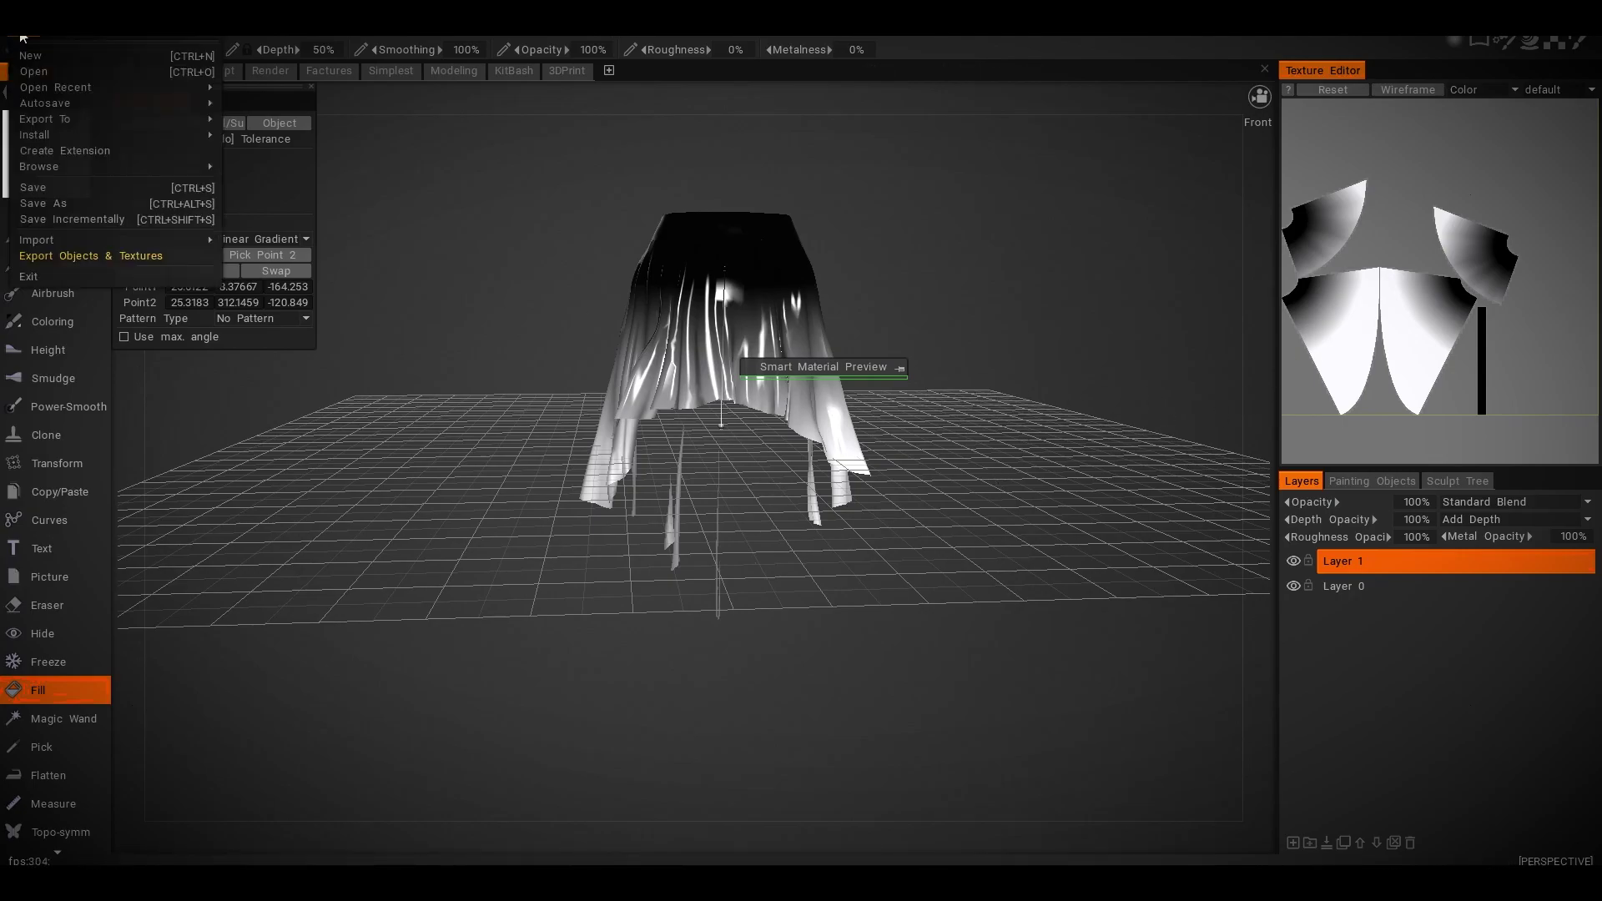
{"action": "left_click", "coordinate": [159, 259]}
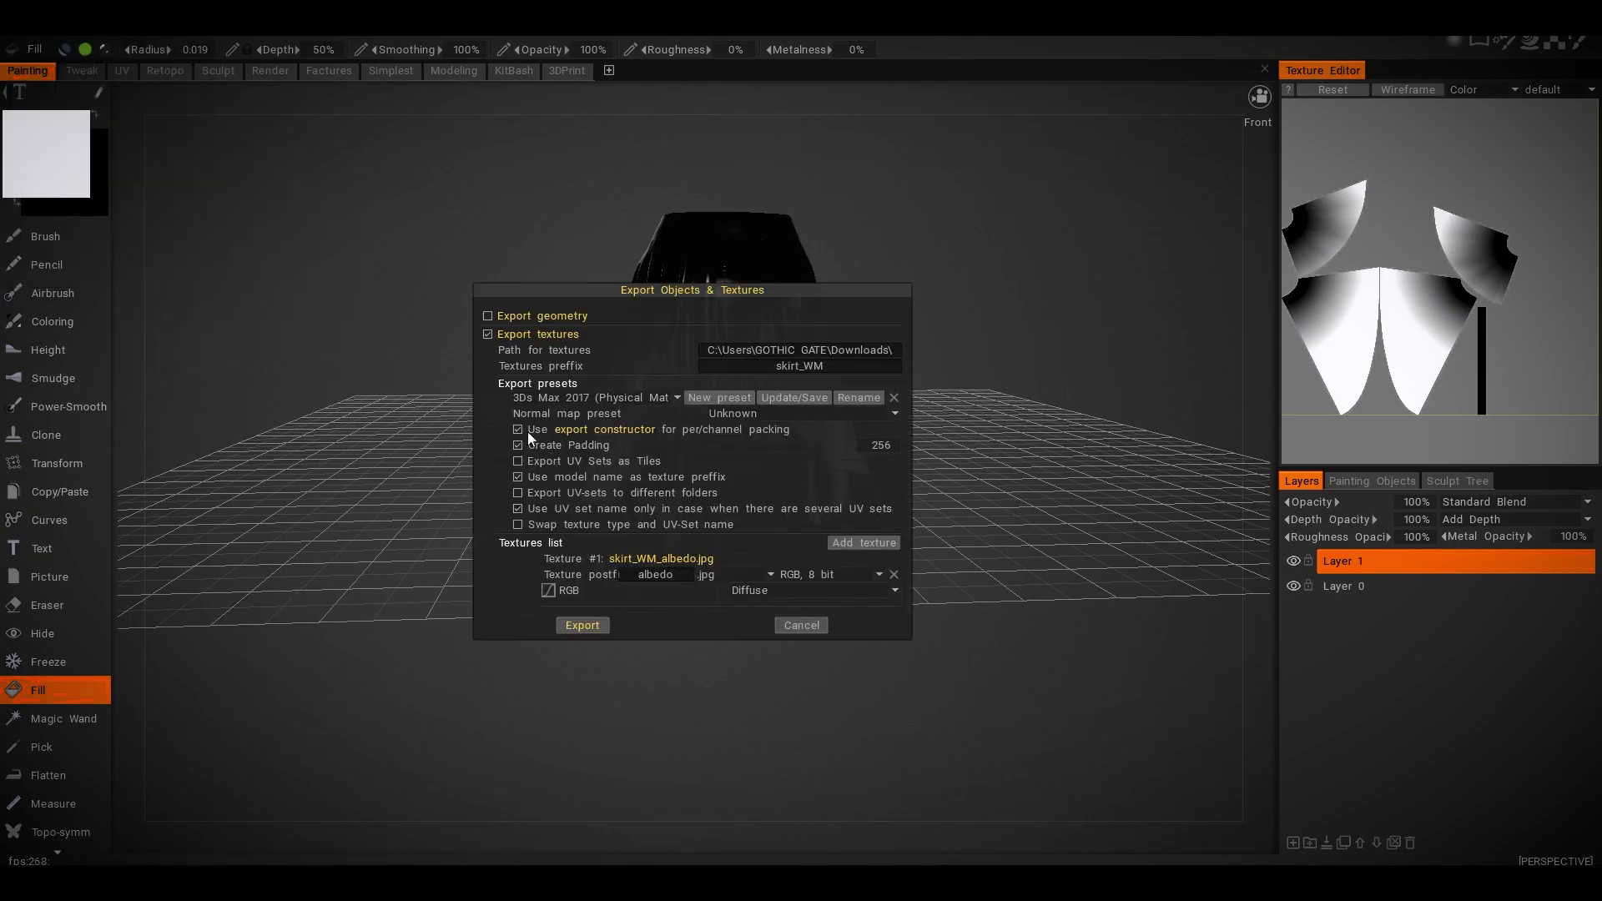
{"action": "left_click", "coordinate": [549, 399]}
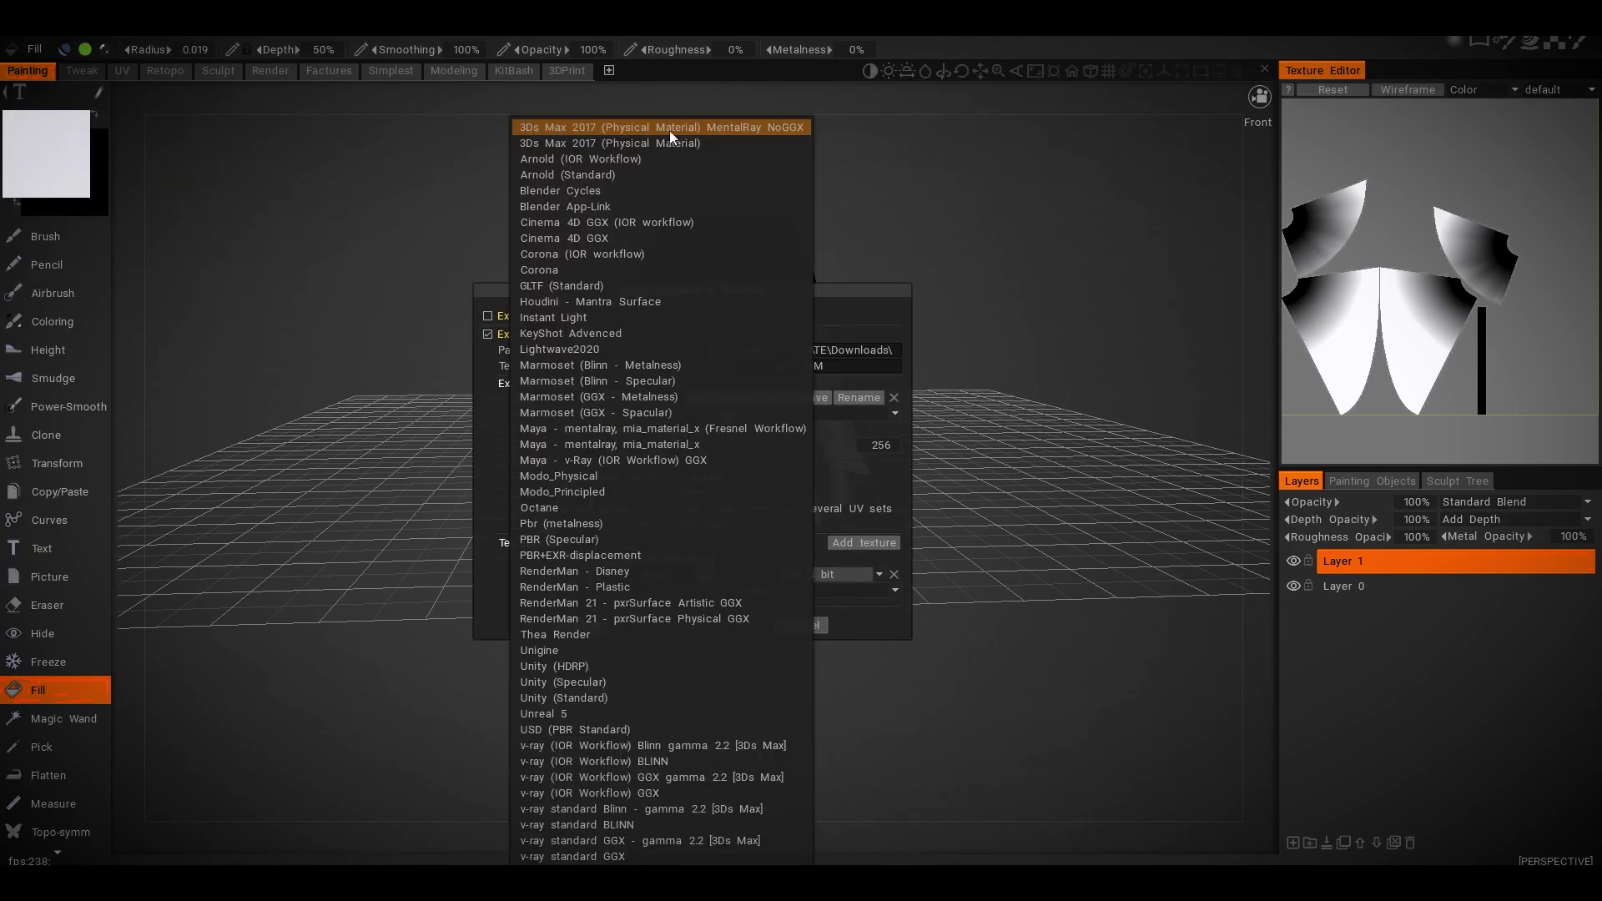
{"action": "left_click", "coordinate": [857, 302]}
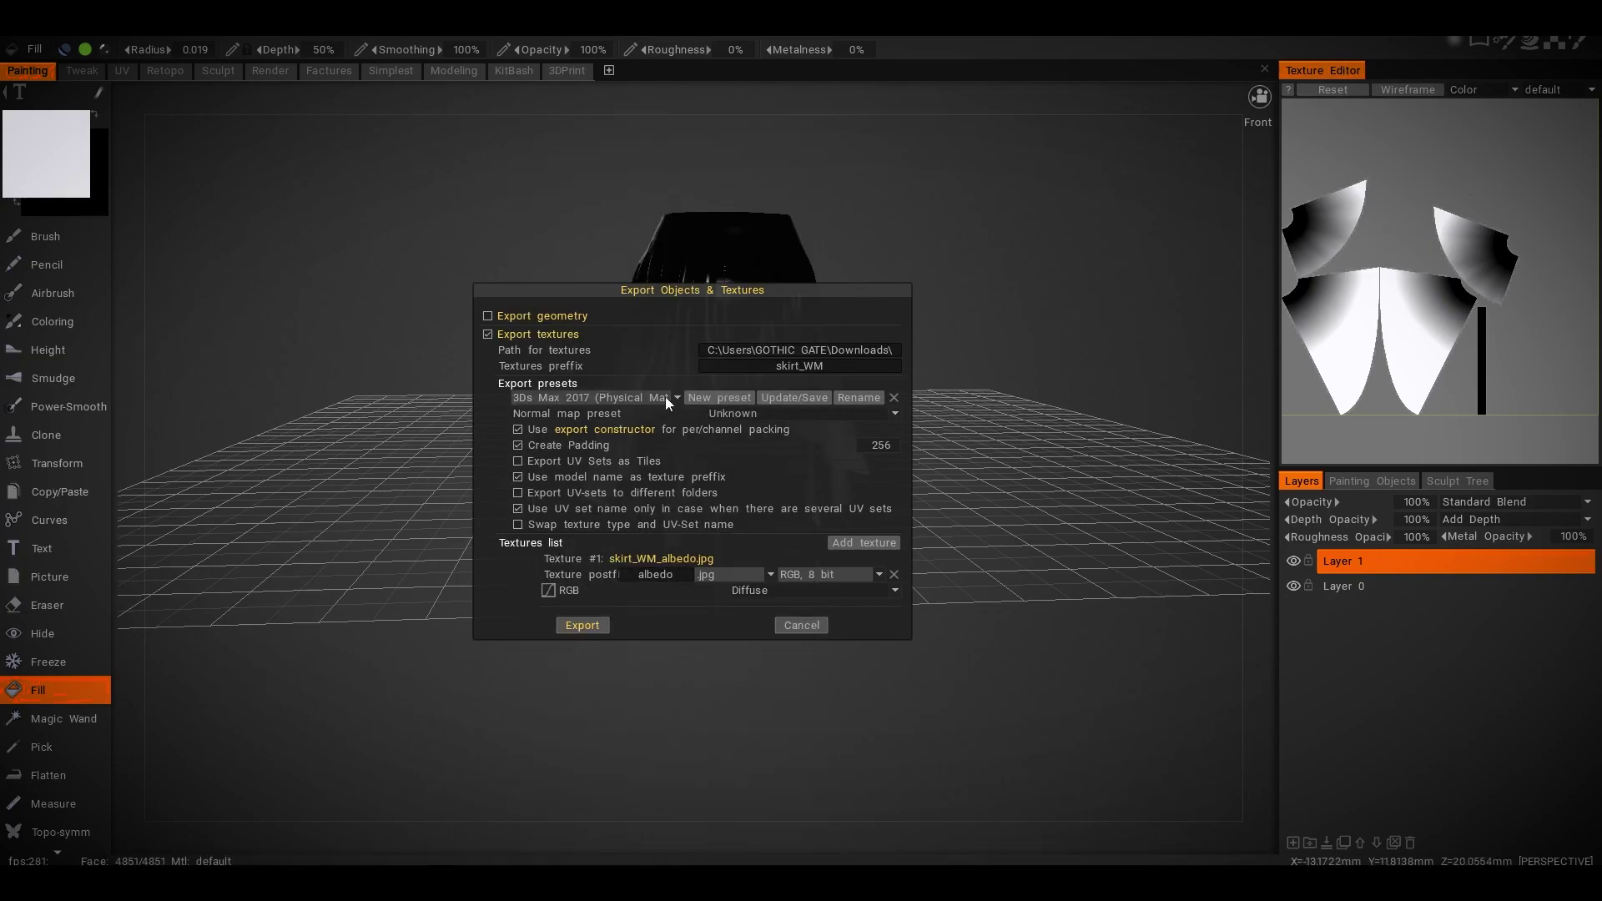
{"action": "left_click", "coordinate": [795, 367]}
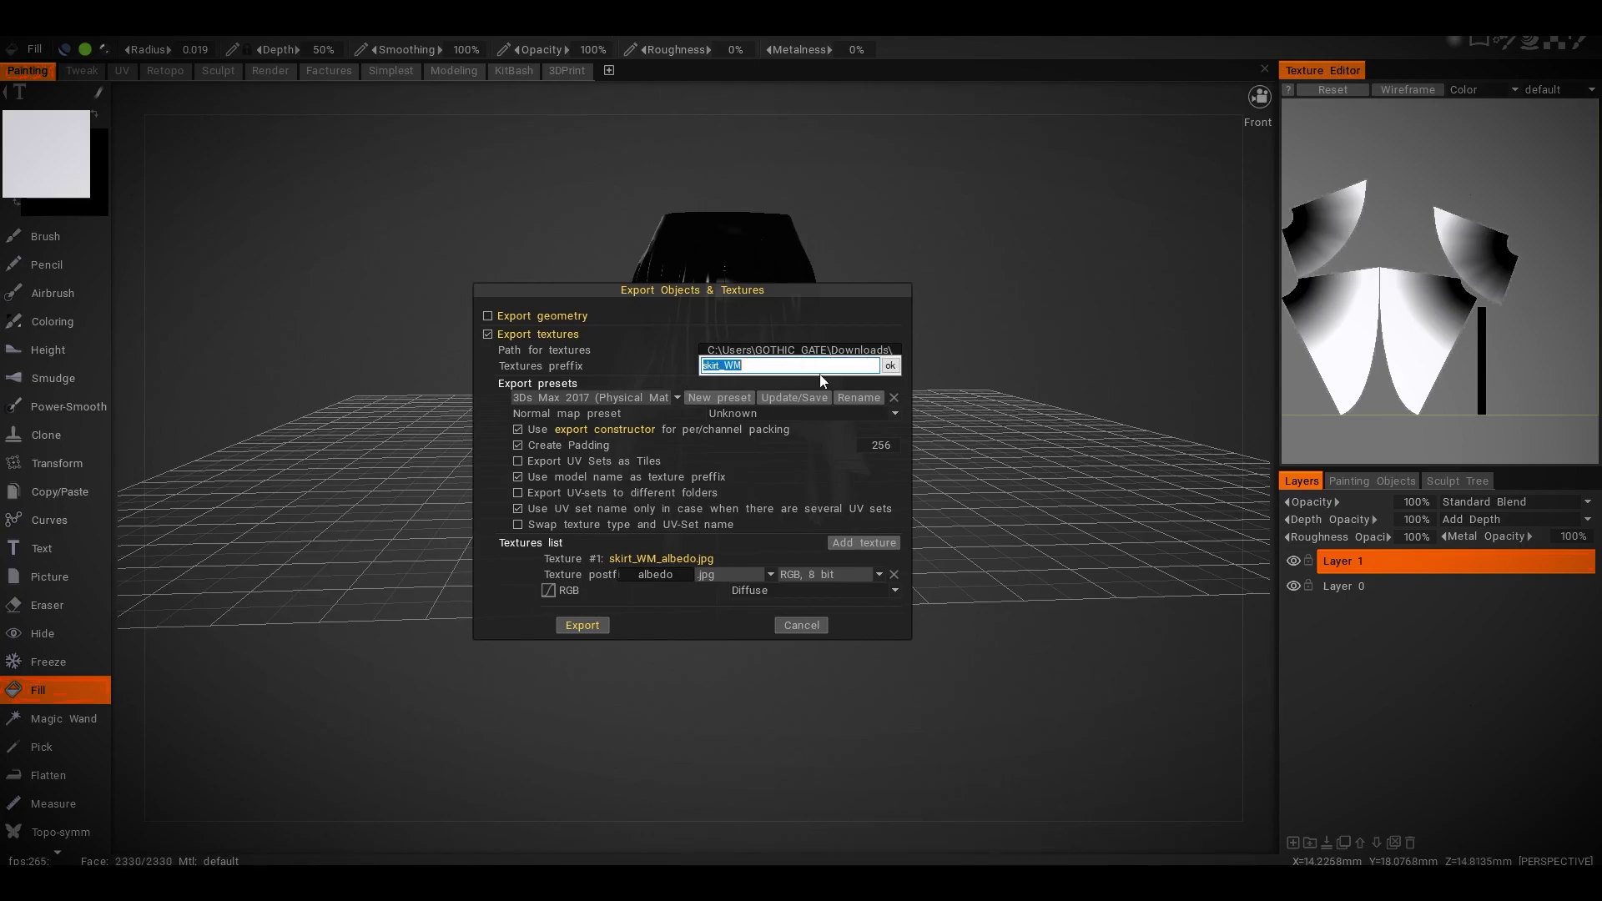
{"action": "left_click", "coordinate": [657, 343]}
{"action": "left_click", "coordinate": [573, 631]}
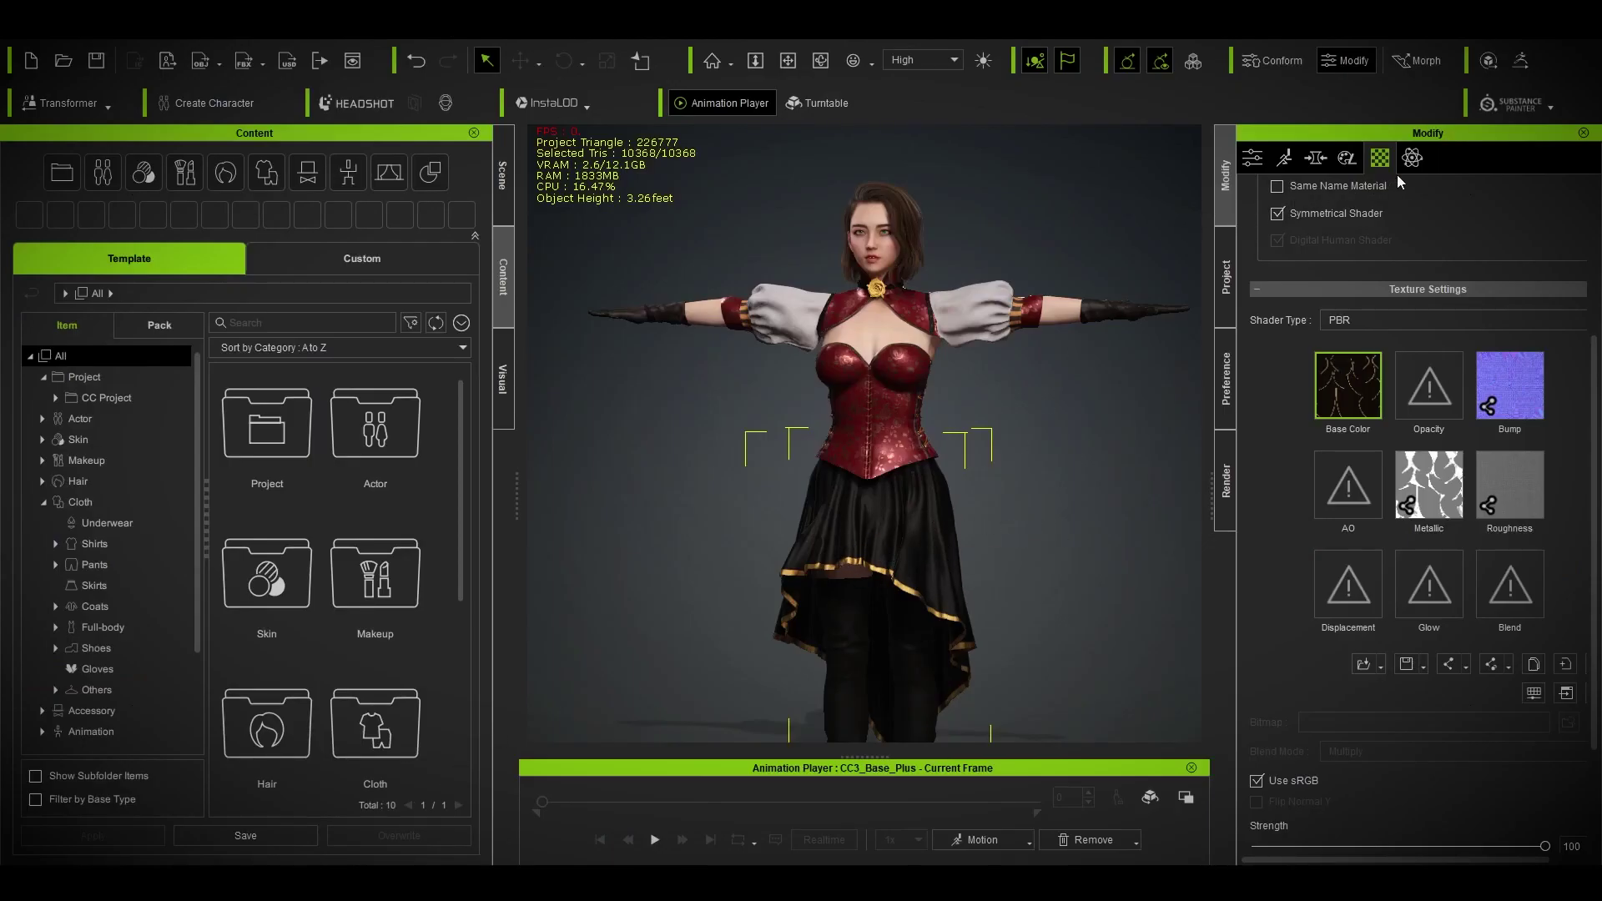
- Switch to Character Creator and inspect the physics weight map assigned to the Skirt material
{"action": "left_click", "coordinate": [1416, 161]}
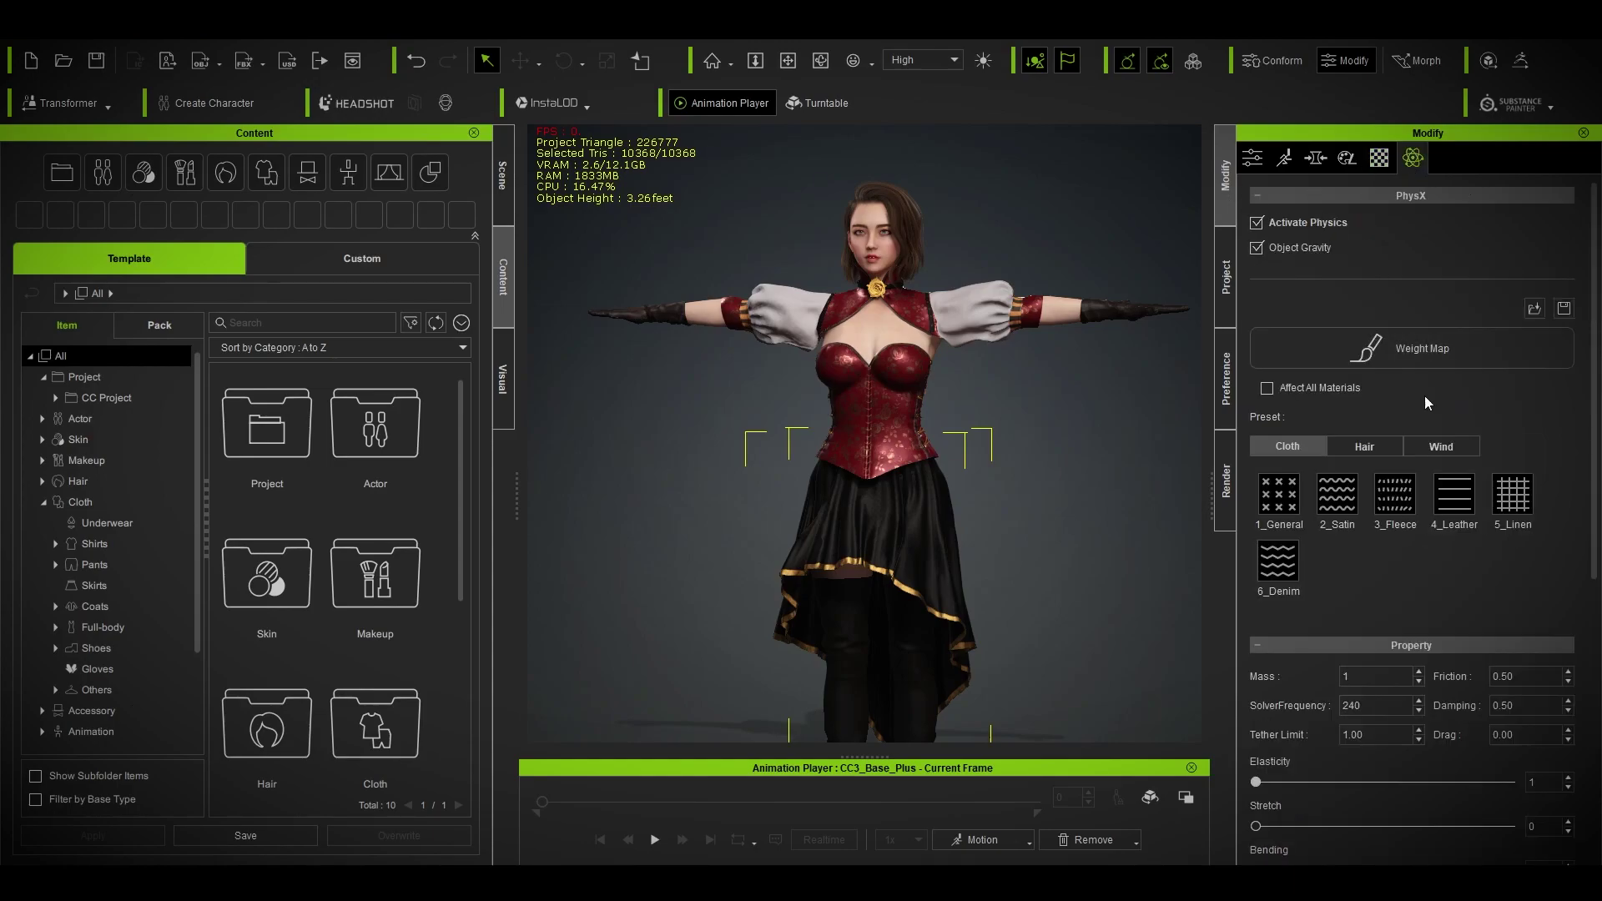
{"action": "left_click", "coordinate": [1450, 355]}
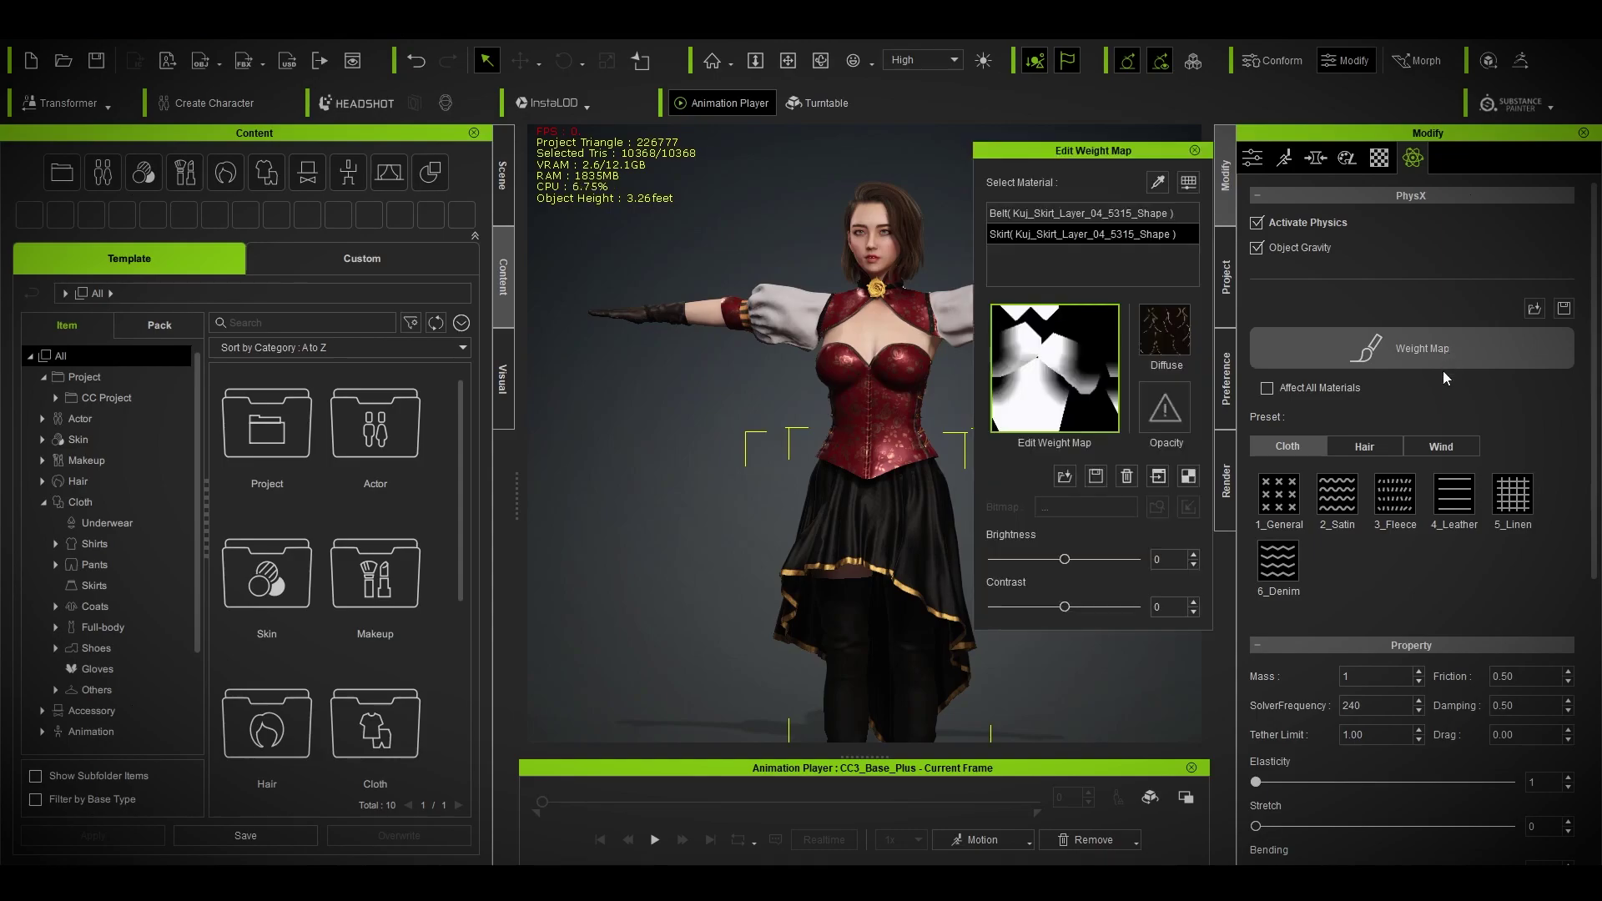
{"action": "left_click", "coordinate": [1041, 360]}
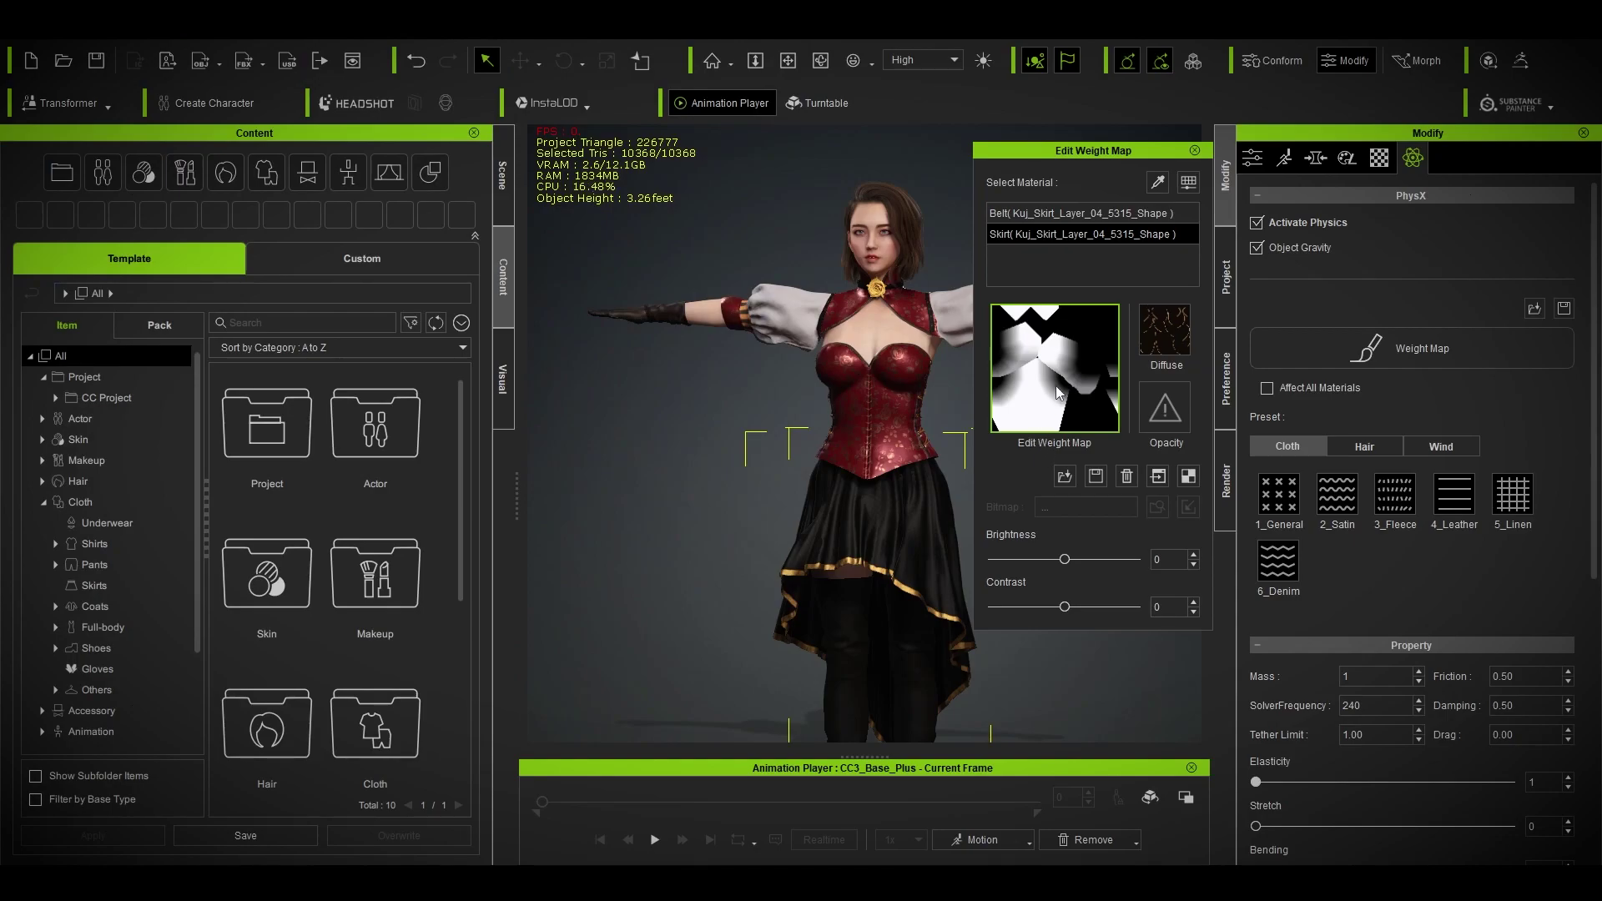
{"action": "left_click", "coordinate": [1195, 151]}
- Review the Belt and Skirt entries in the skirt mesh's material list
{"action": "left_click", "coordinate": [1378, 161]}
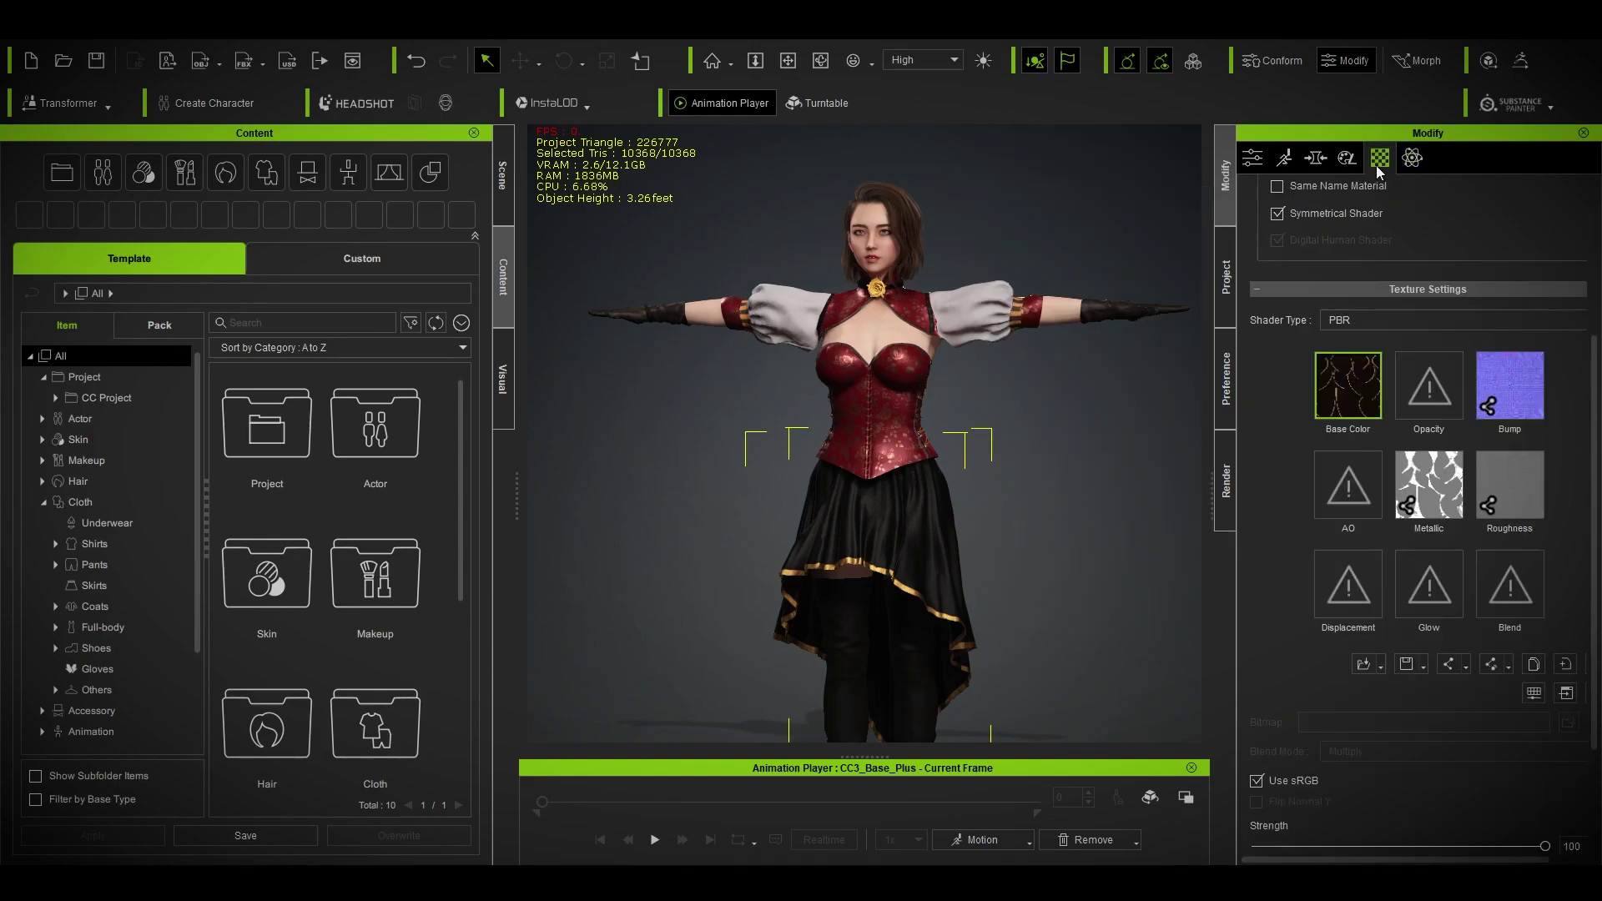
{"action": "scroll", "coordinate": [1264, 517], "scroll_direction": "up", "scroll_amount": 5}
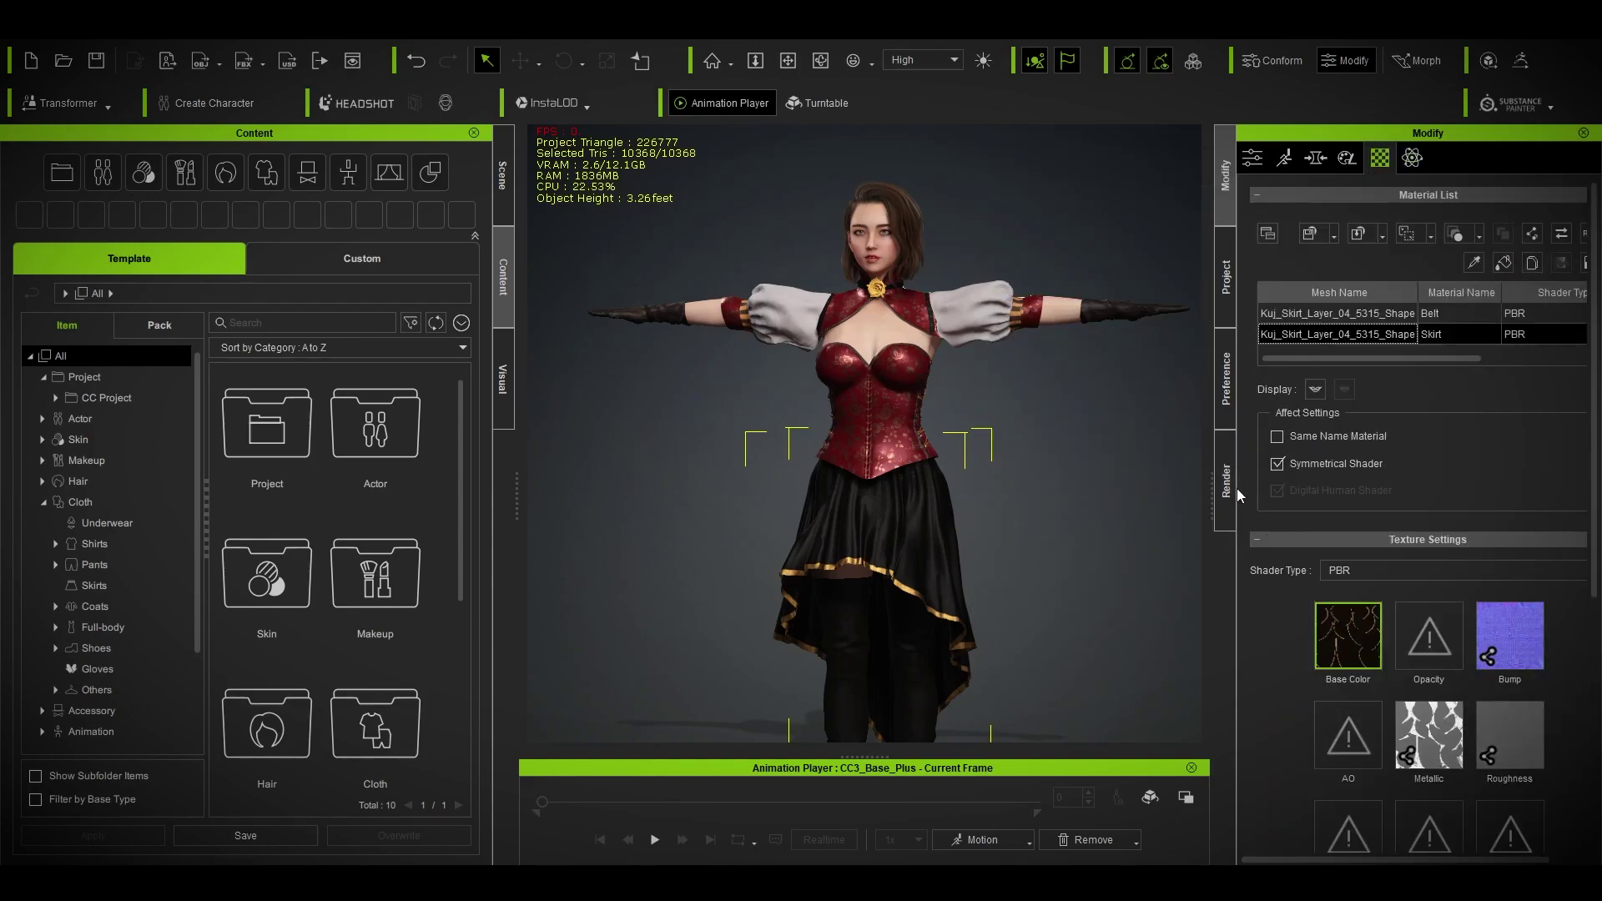
{"action": "left_click", "coordinate": [1369, 317], "text": "ctrl"}
{"action": "left_click", "coordinate": [1373, 328]}
- Apply the female Walk_F motion to the character and preview the skirt during the walk
{"action": "left_click", "coordinate": [986, 841]}
{"action": "mouse_move", "coordinate": [1013, 576]}
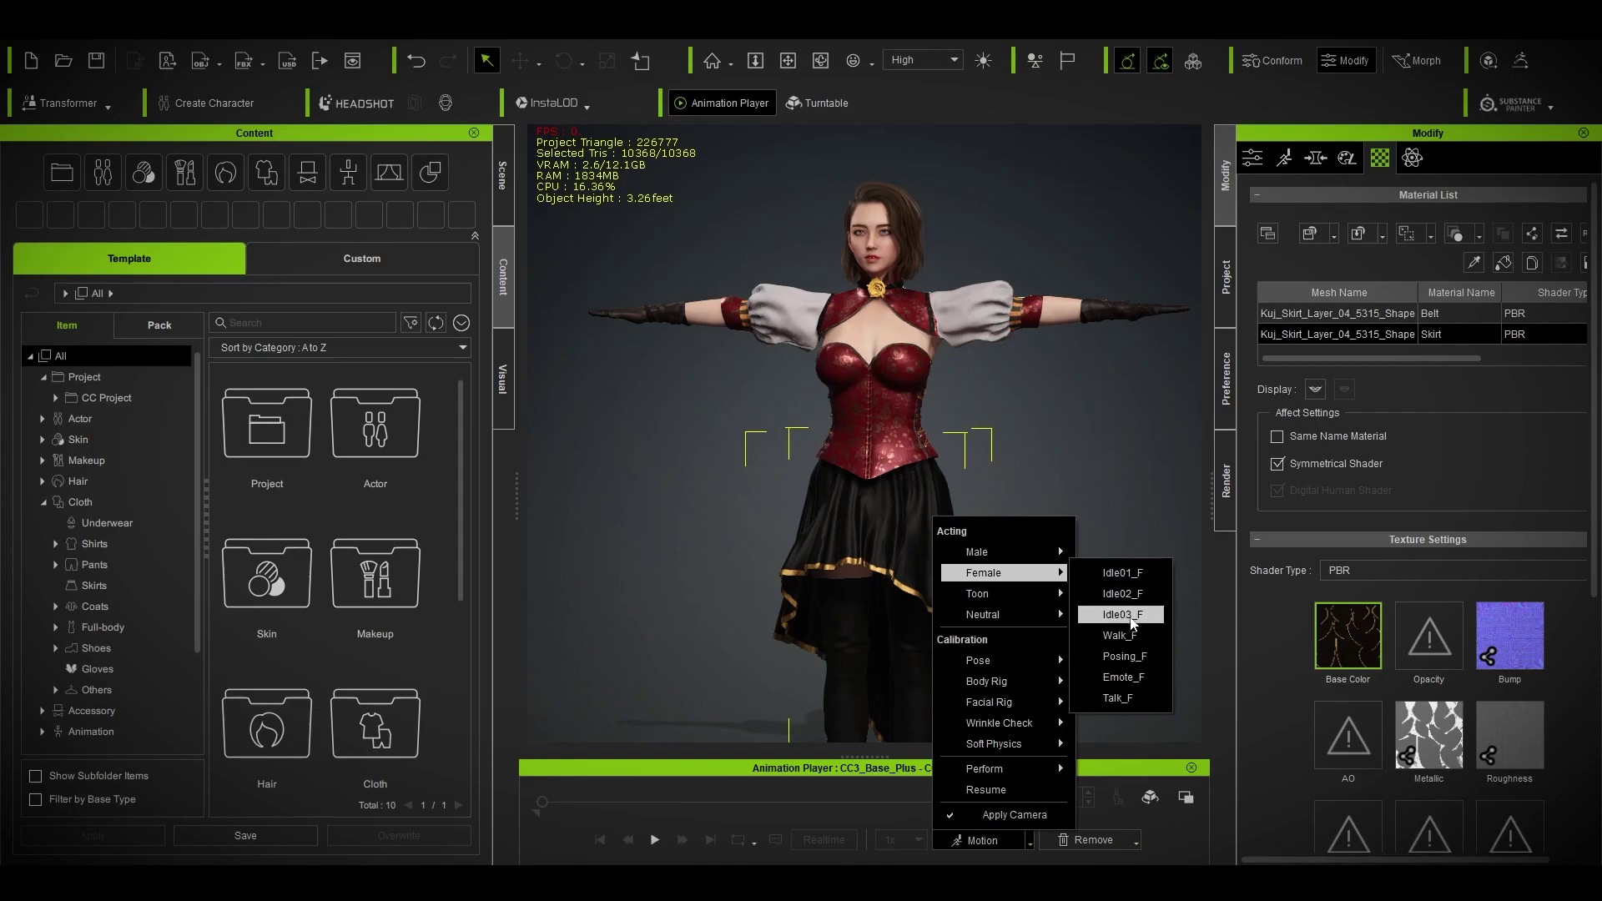
{"action": "left_click", "coordinate": [1131, 616]}
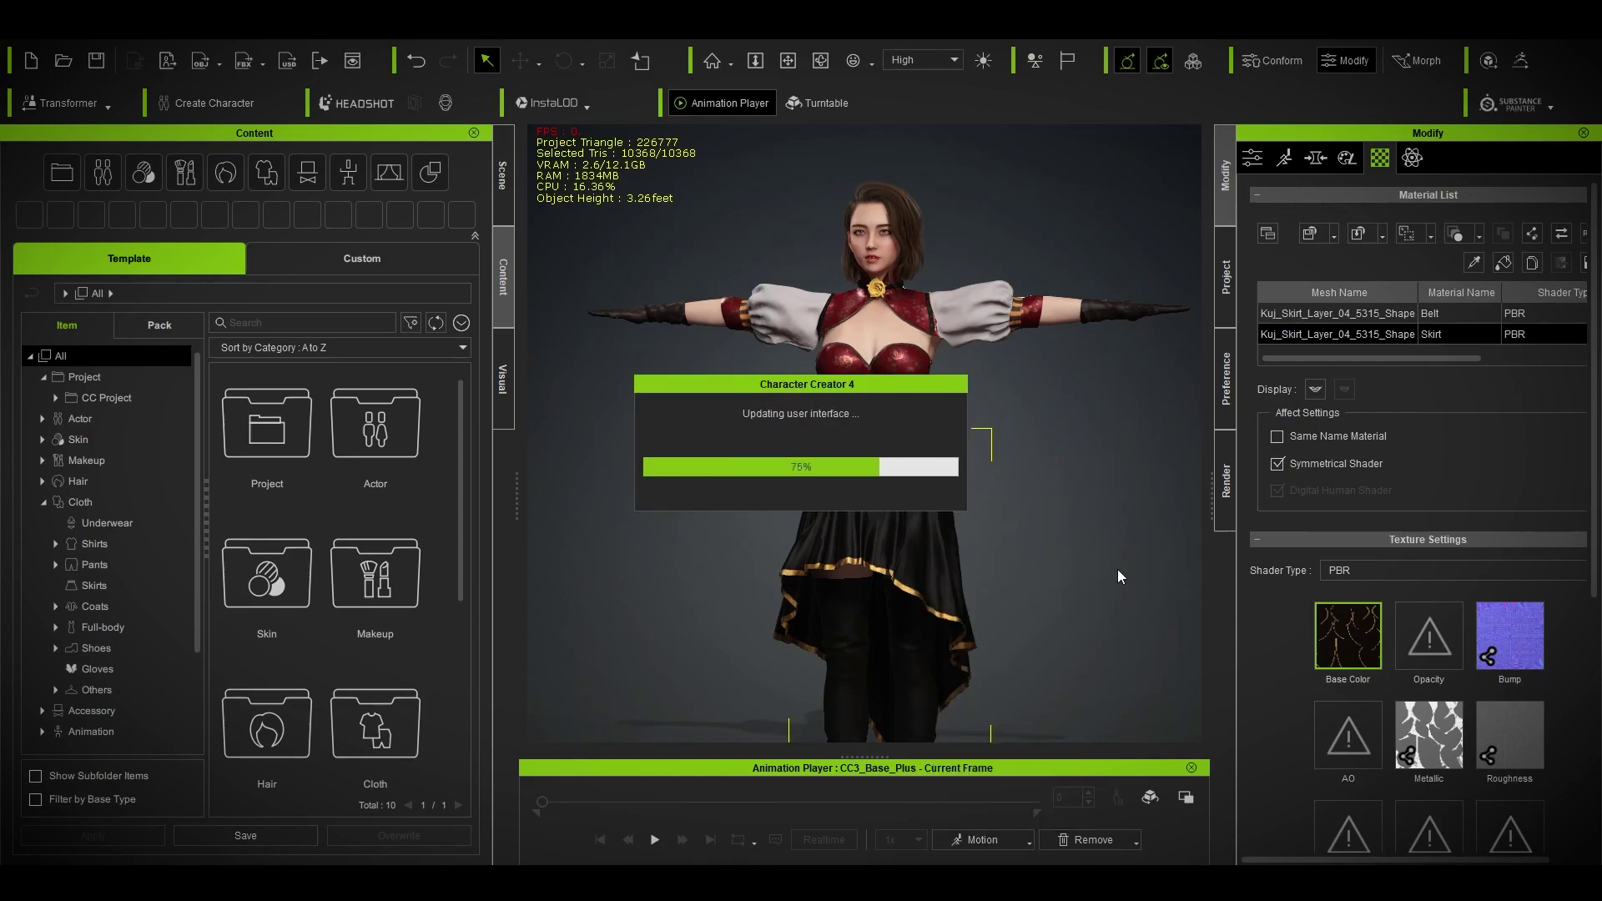
{"action": "left_click", "coordinate": [655, 839]}
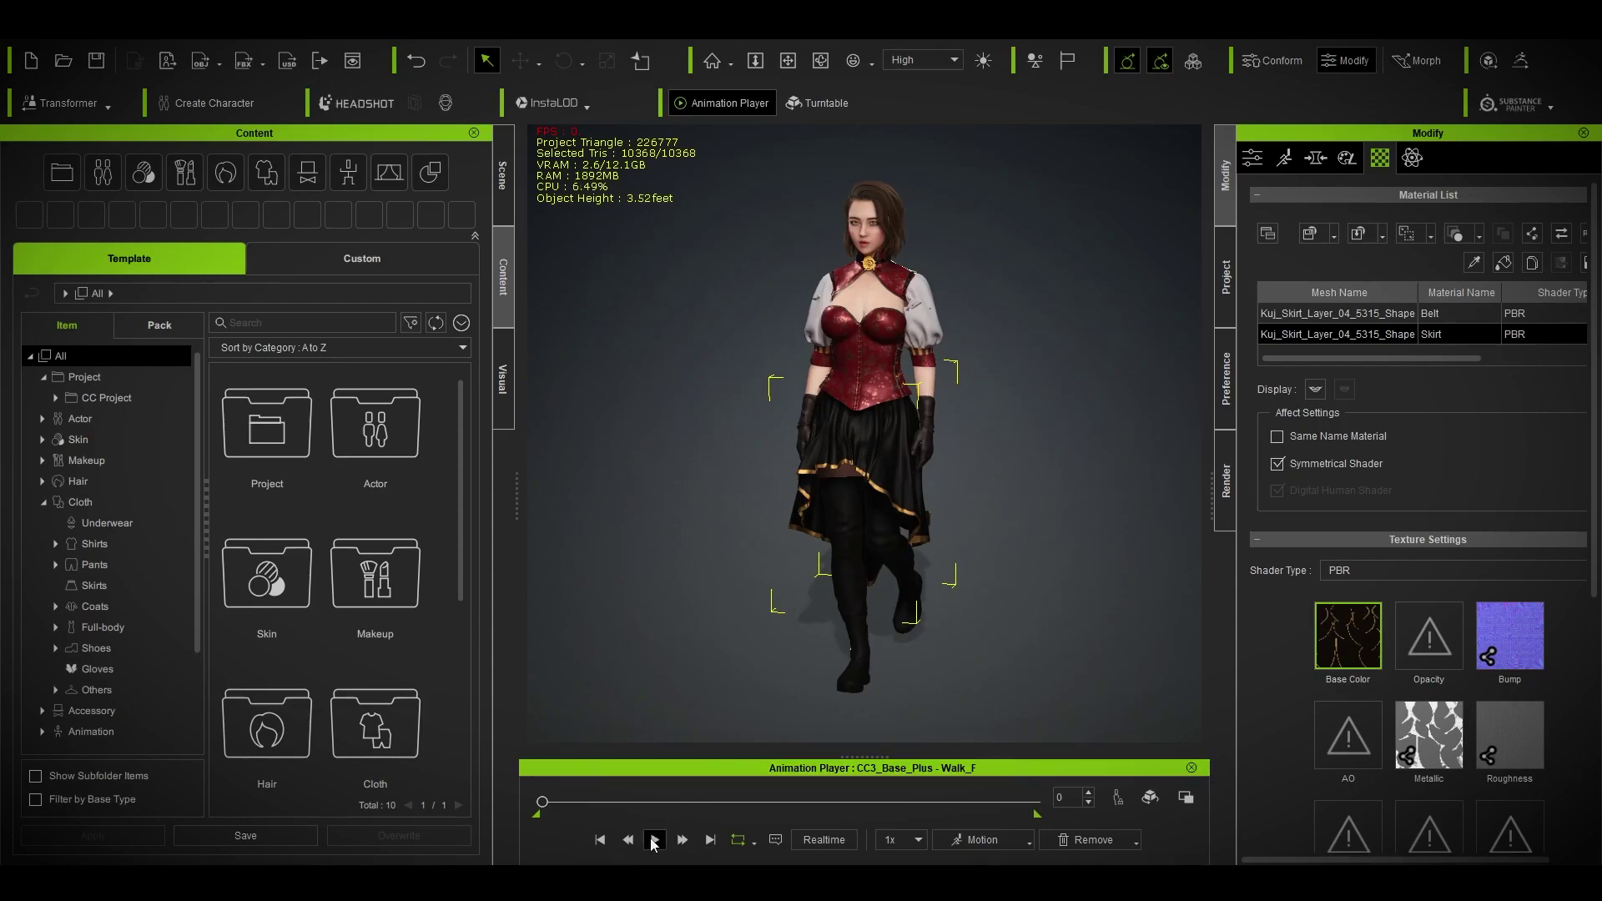
{"action": "right_click_drag", "start_coordinate": [1069, 548], "coordinate": [1142, 550]}
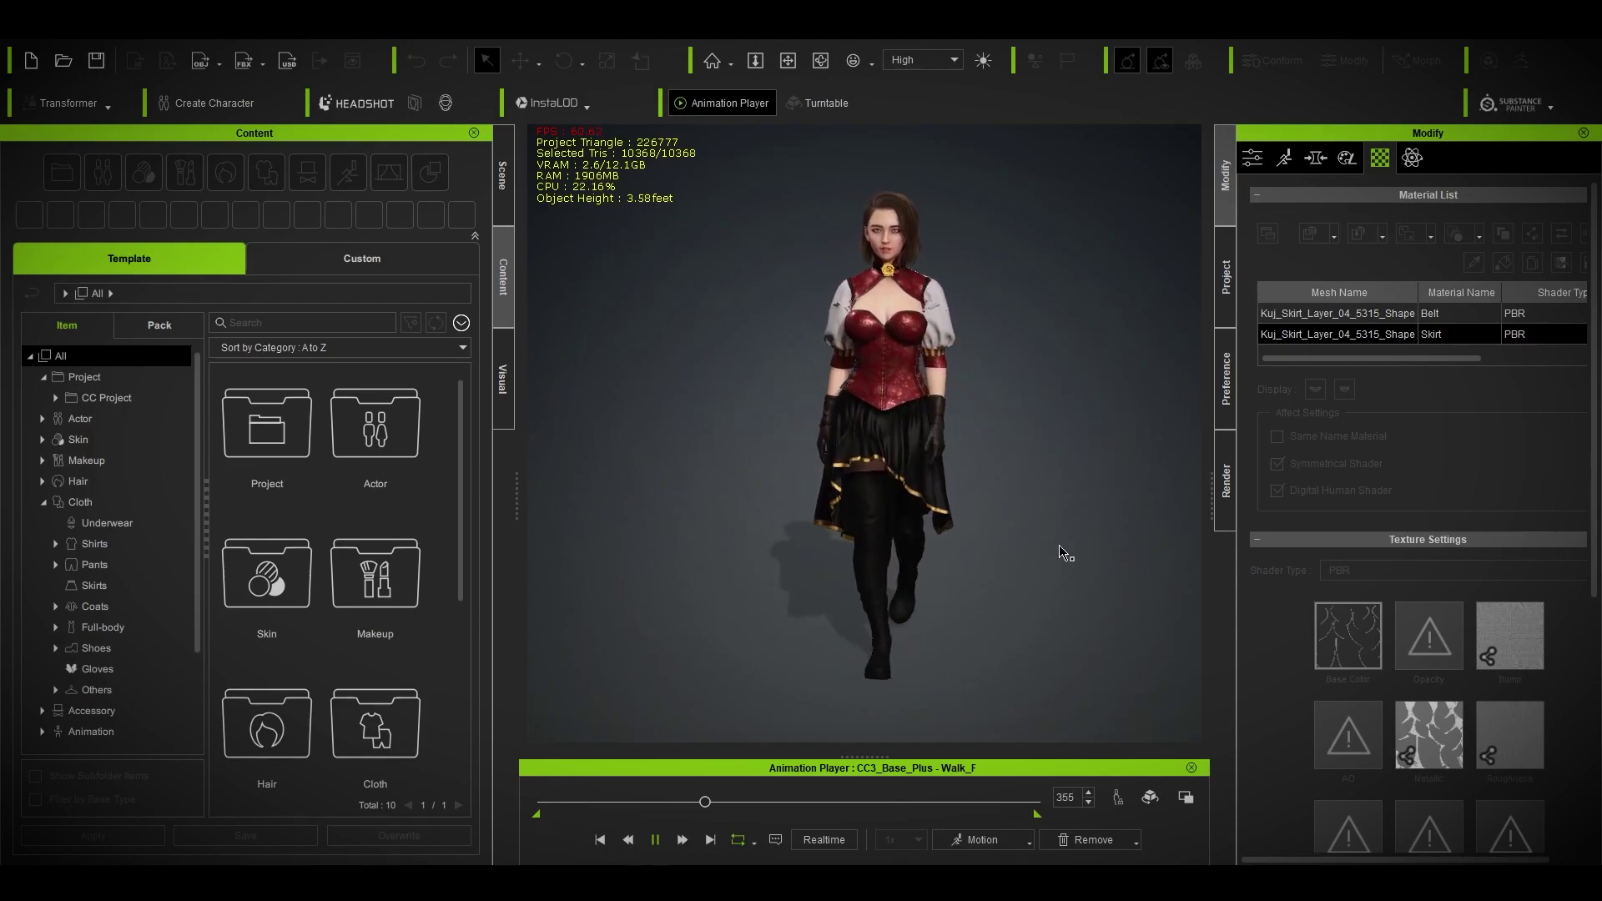
{"action": "key", "text": "space"}
{"action": "left_click", "coordinate": [599, 842]}
{"action": "left_click", "coordinate": [656, 840]}
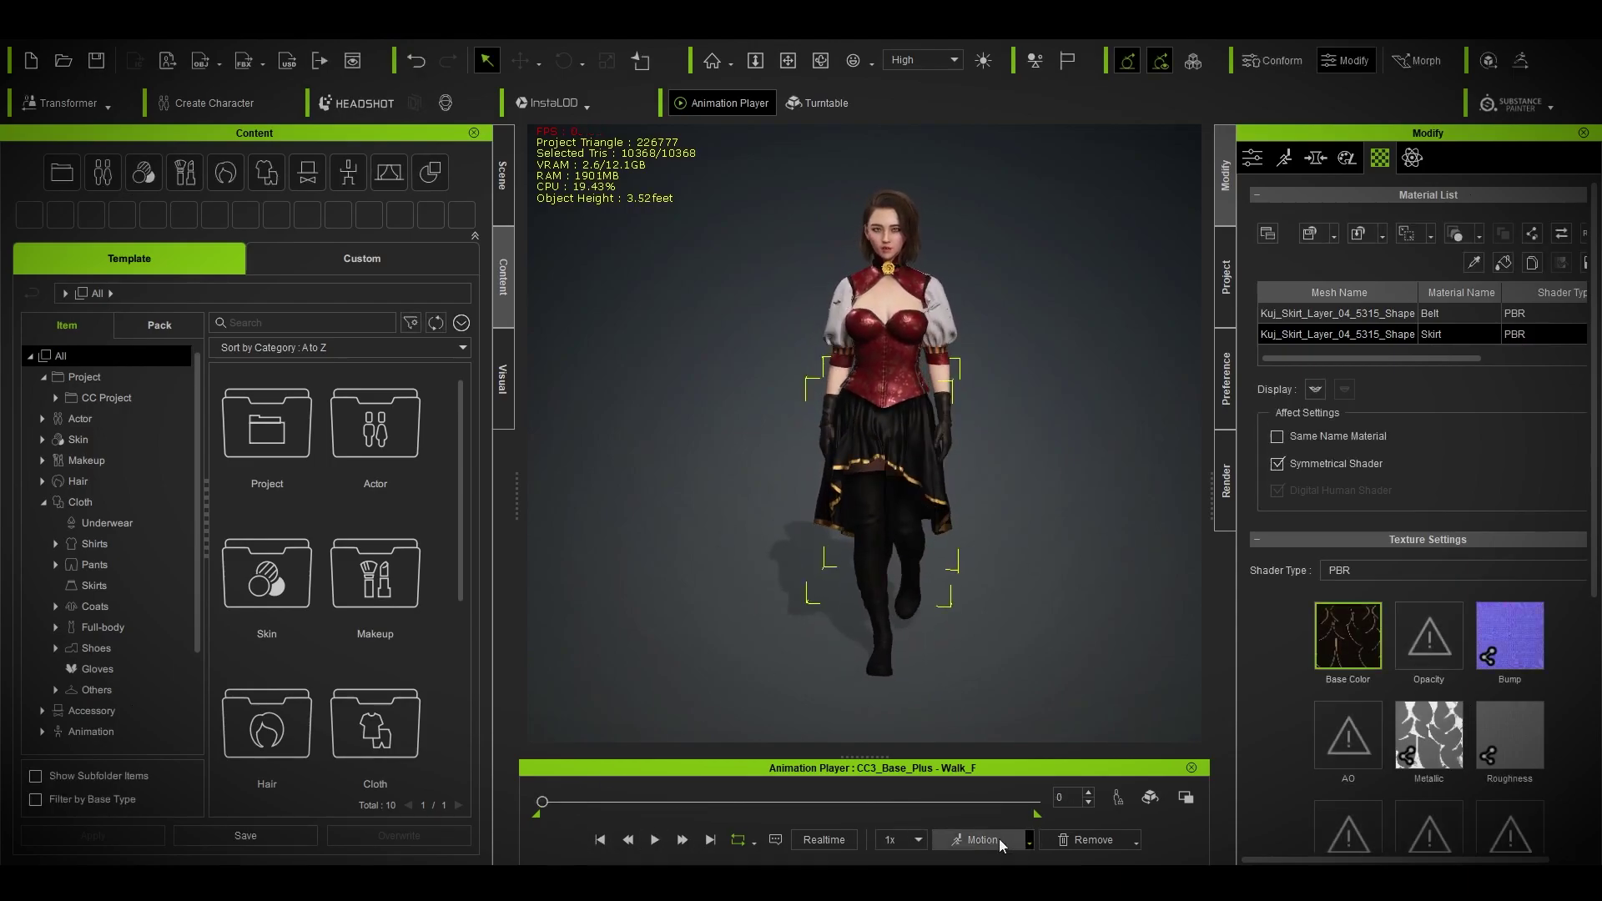
- Remove the walk motion from the character
{"action": "left_click", "coordinate": [999, 838]}
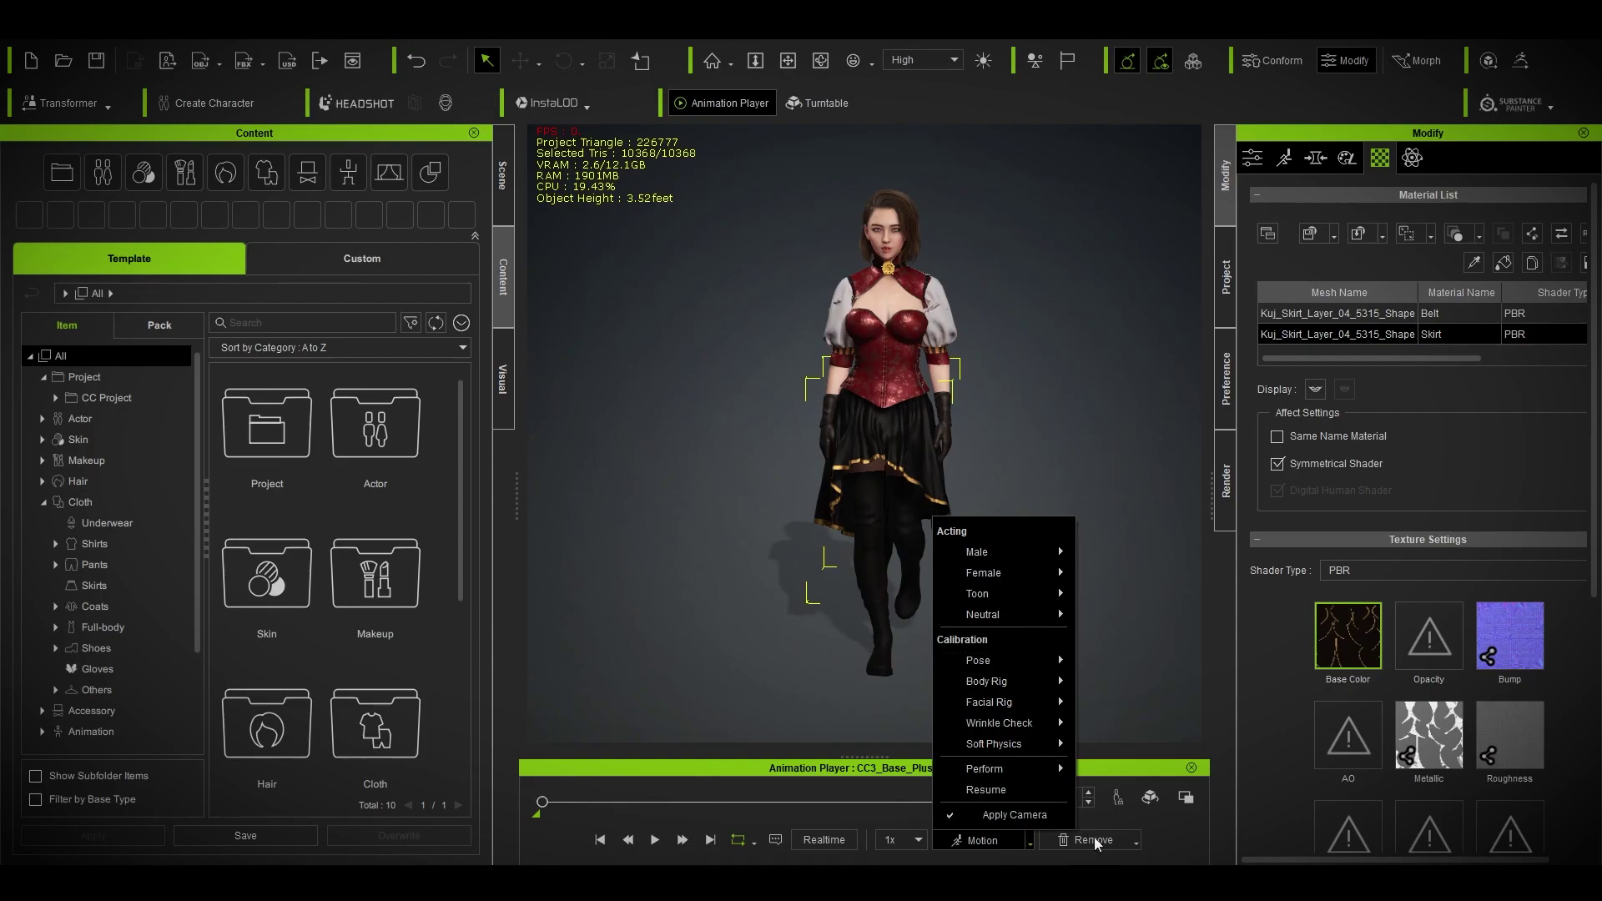
{"action": "left_click", "coordinate": [1094, 838]}
{"action": "left_click", "coordinate": [1044, 732]}
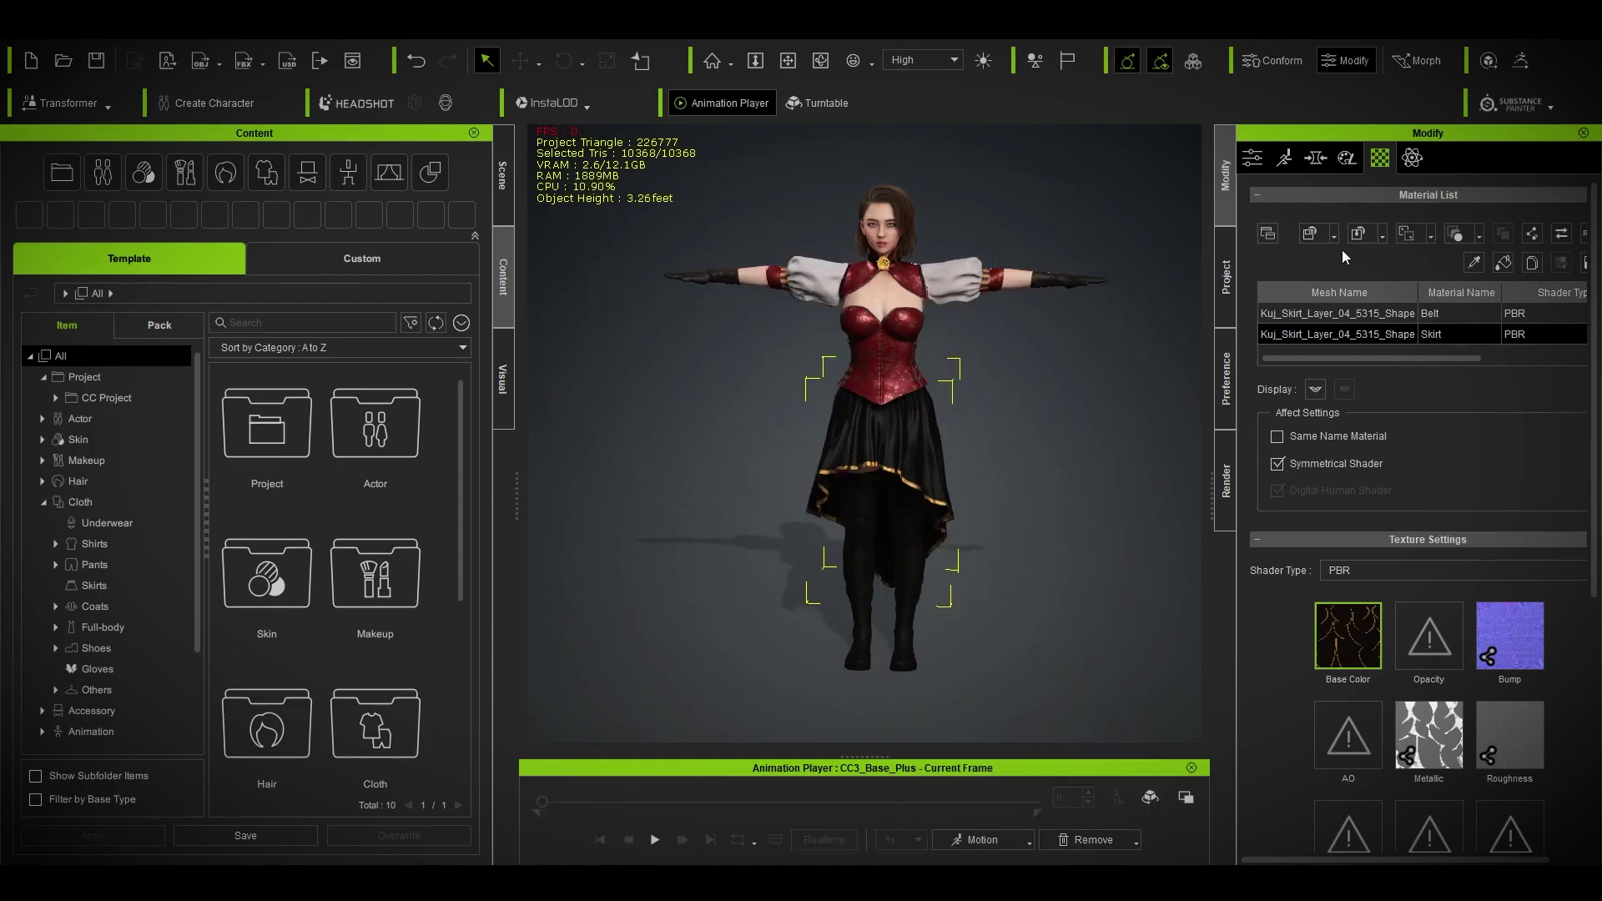
- Review the skirt's PhysX settings and weight map access, and turn on soft cloth simulation
{"action": "left_click", "coordinate": [1412, 157]}
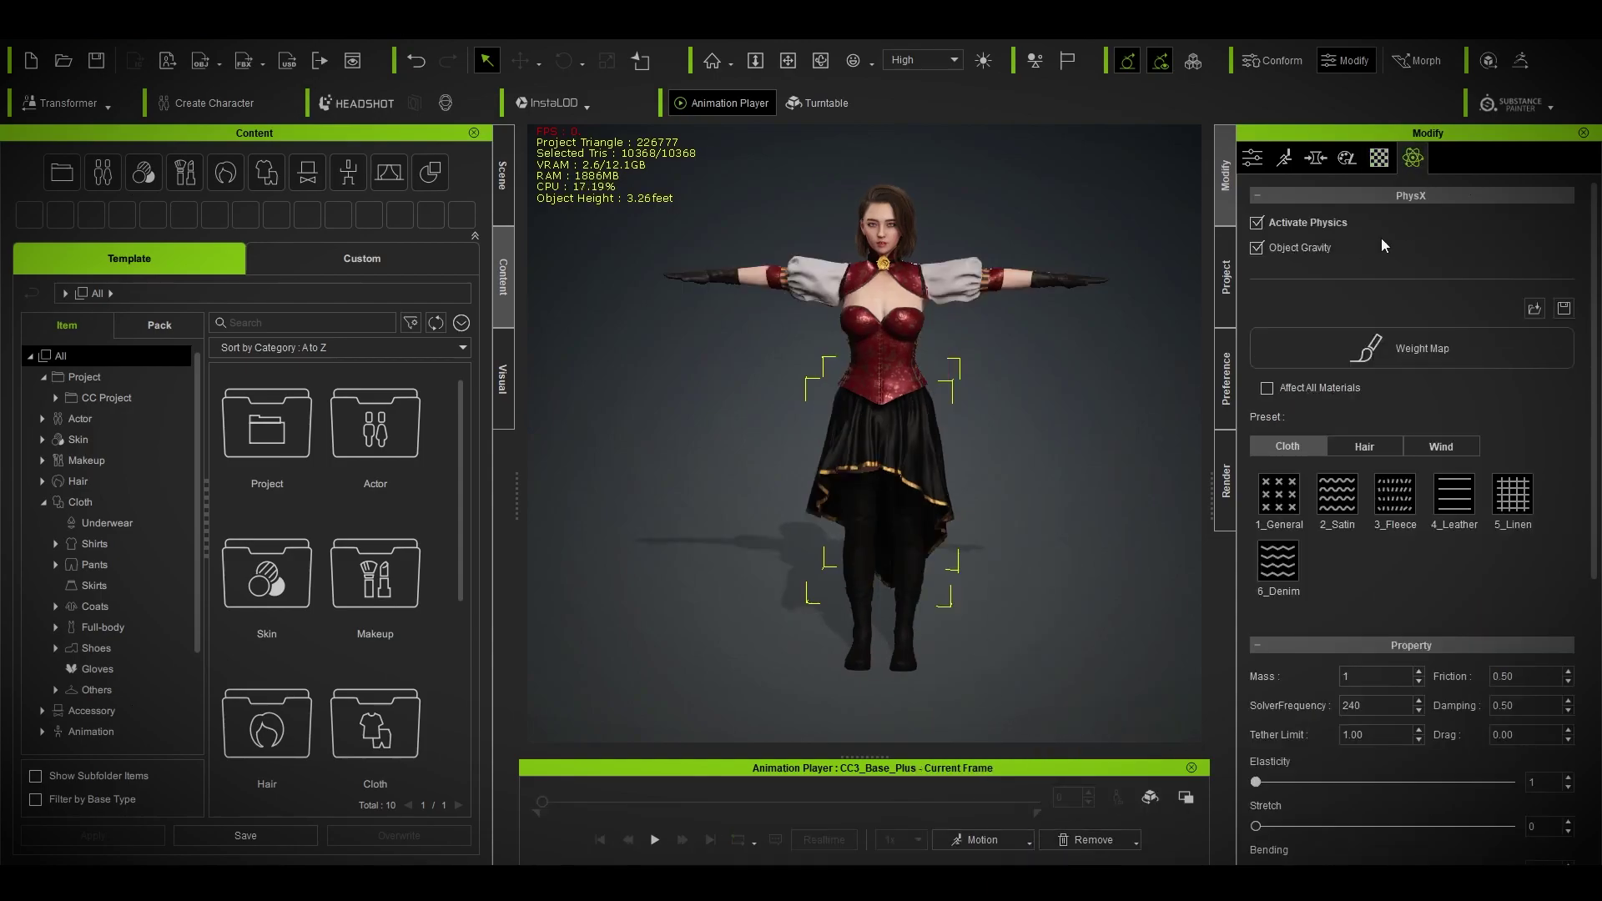
{"action": "left_click", "coordinate": [1405, 356]}
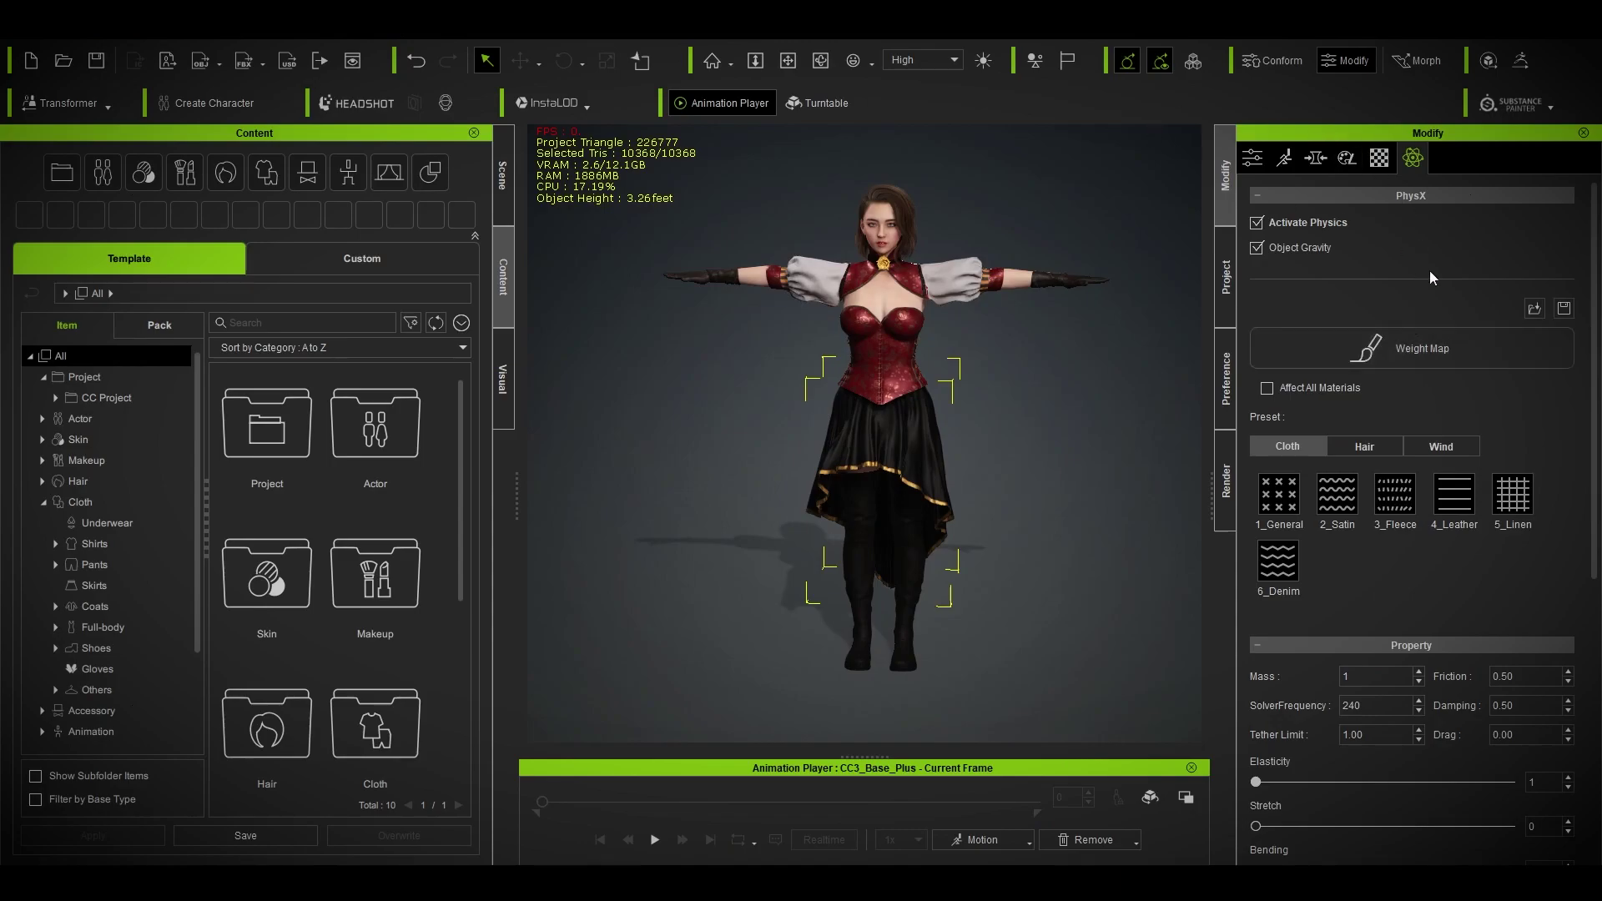
{"action": "left_click", "coordinate": [1037, 67]}
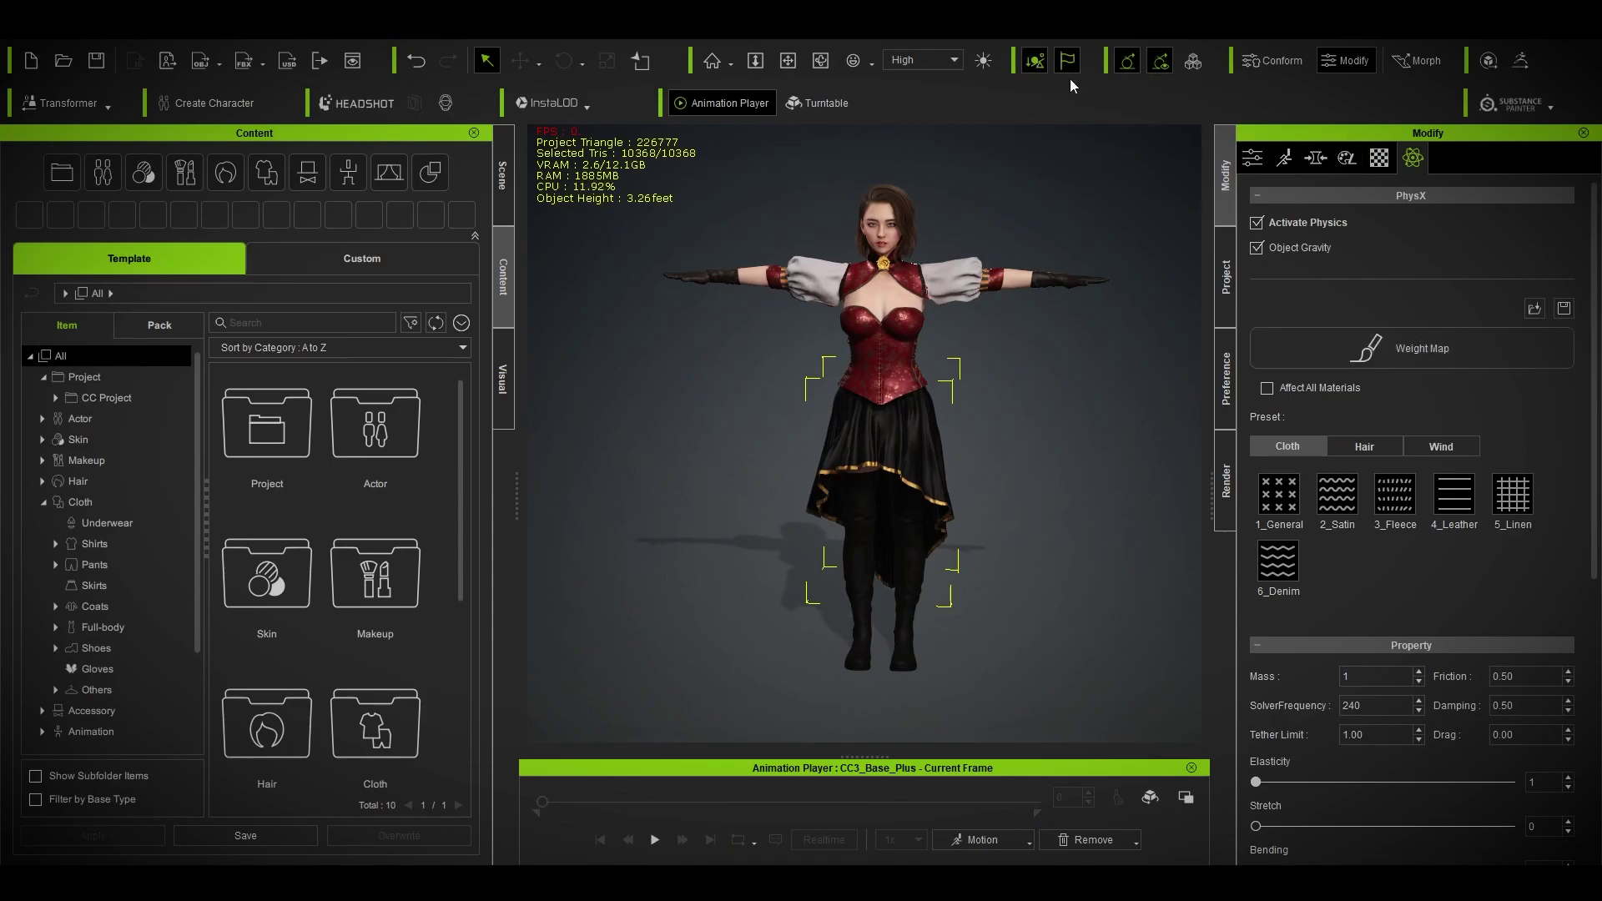
{"action": "left_click", "coordinate": [1252, 158]}
- Apply the female Walk_F motion with cloth simulation on, play it while checking the skirt from the side, and return to the first frame
{"action": "left_click", "coordinate": [985, 840]}
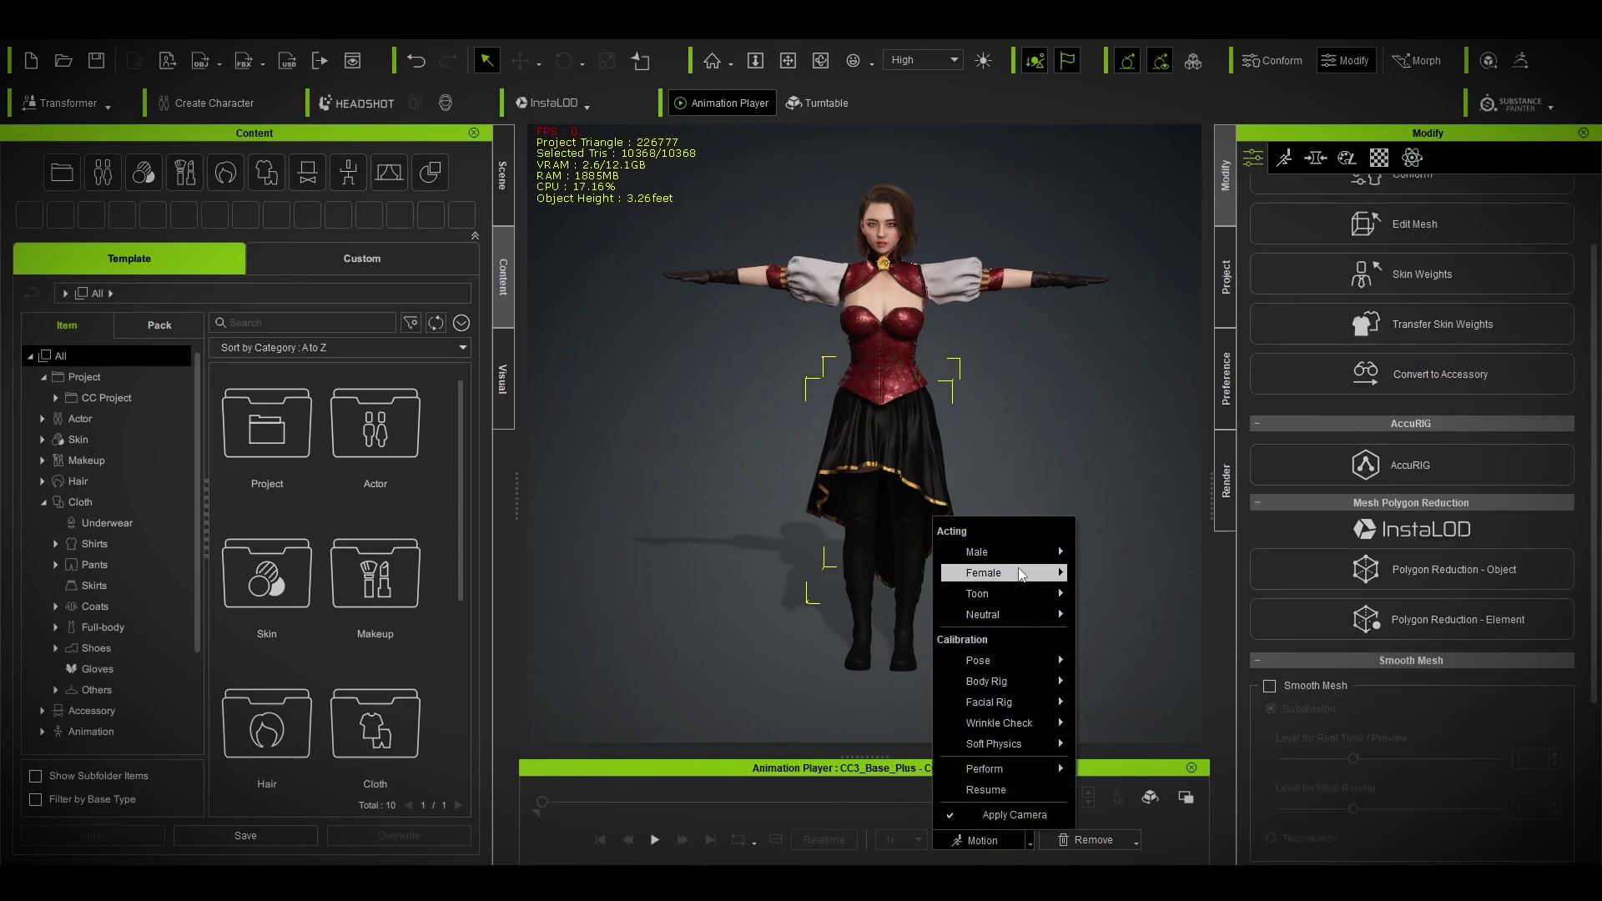
{"action": "mouse_move", "coordinate": [1058, 571]}
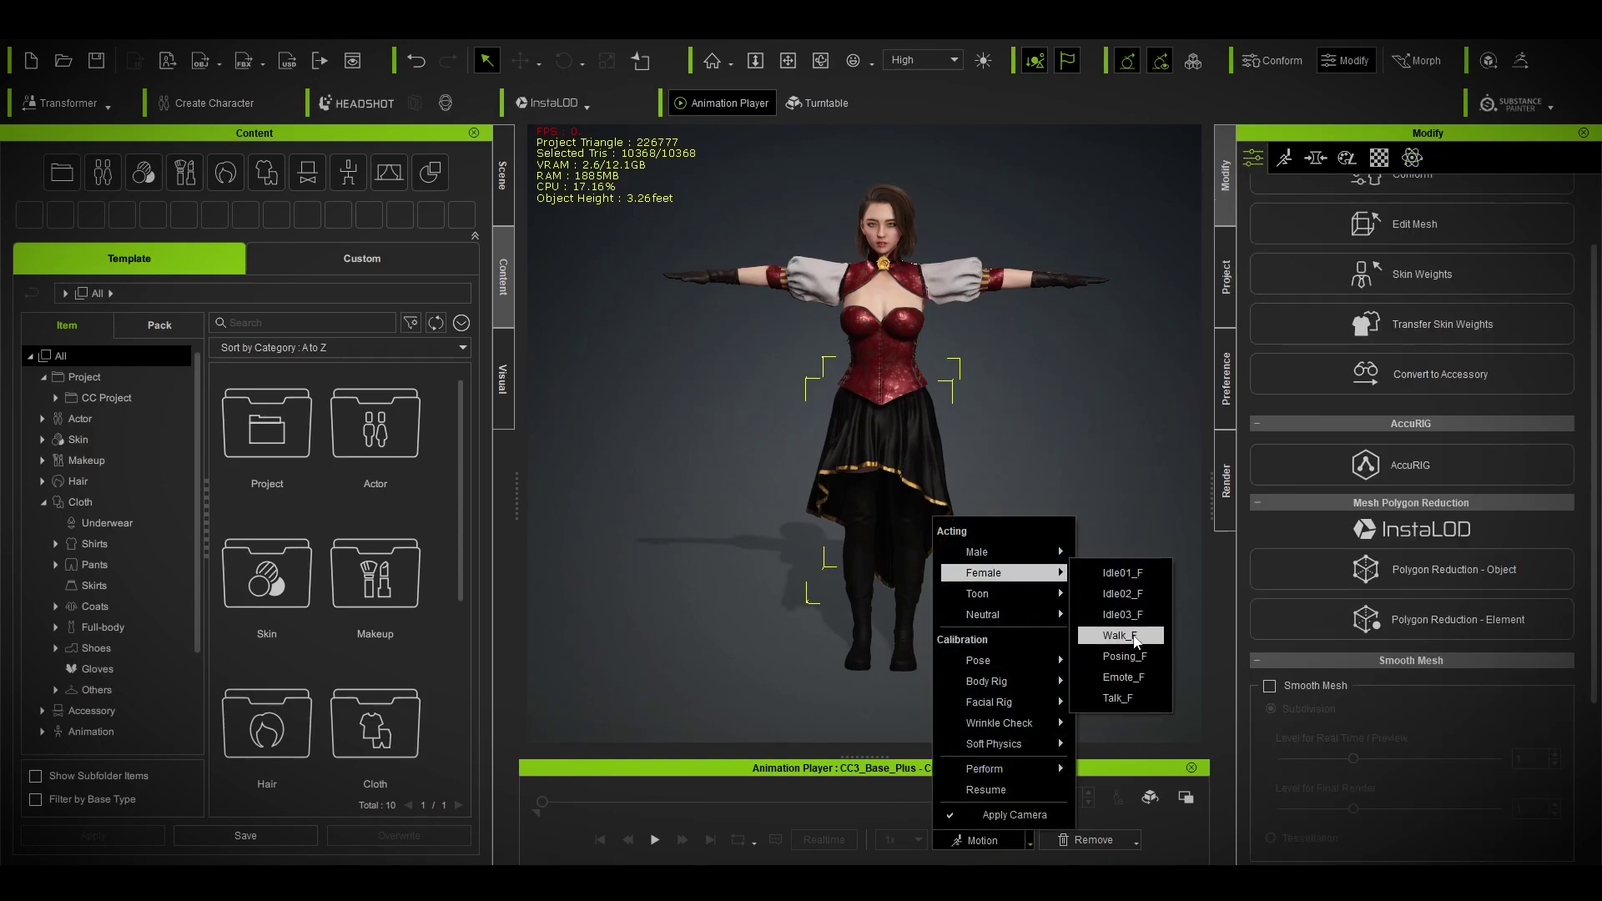
{"action": "left_click", "coordinate": [1135, 636]}
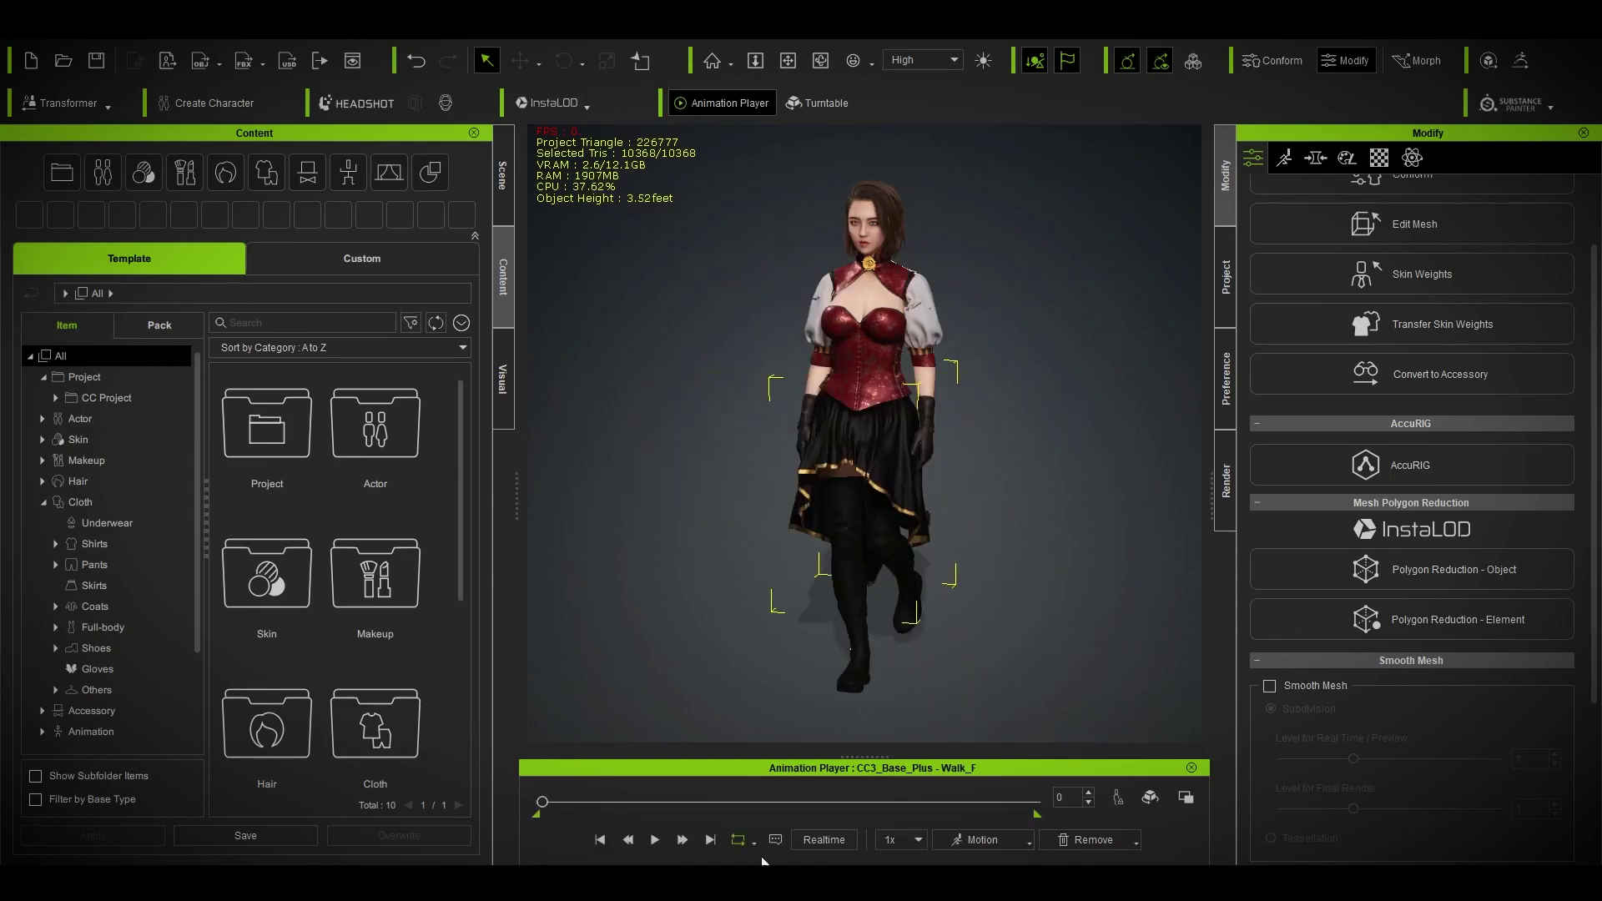
{"action": "left_click", "coordinate": [655, 841]}
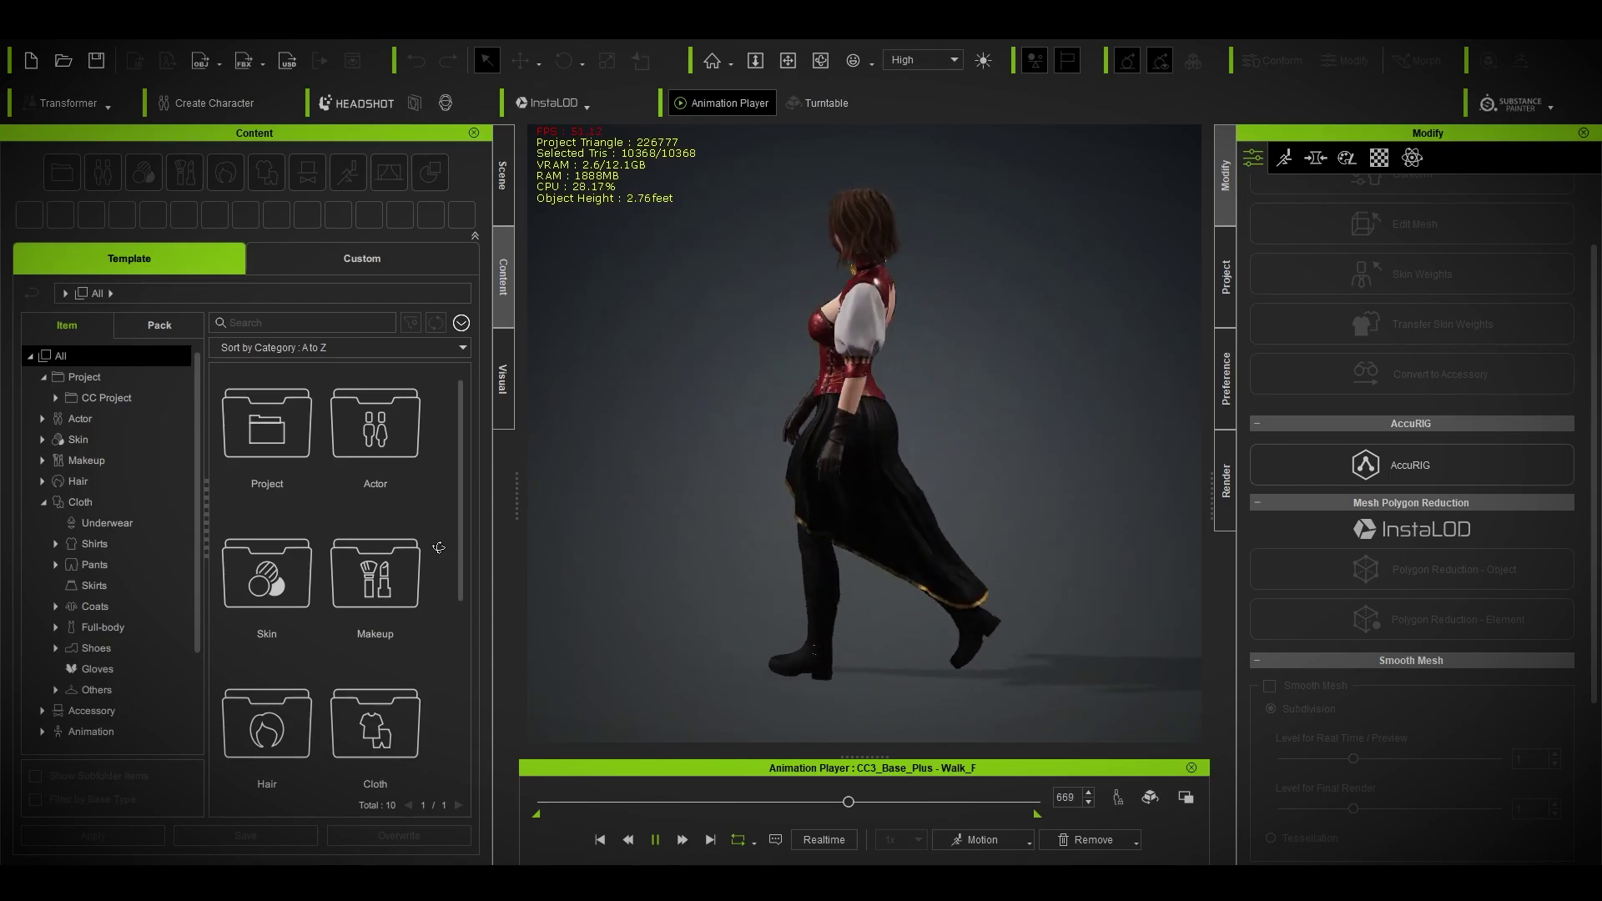
{"action": "key", "text": "space"}
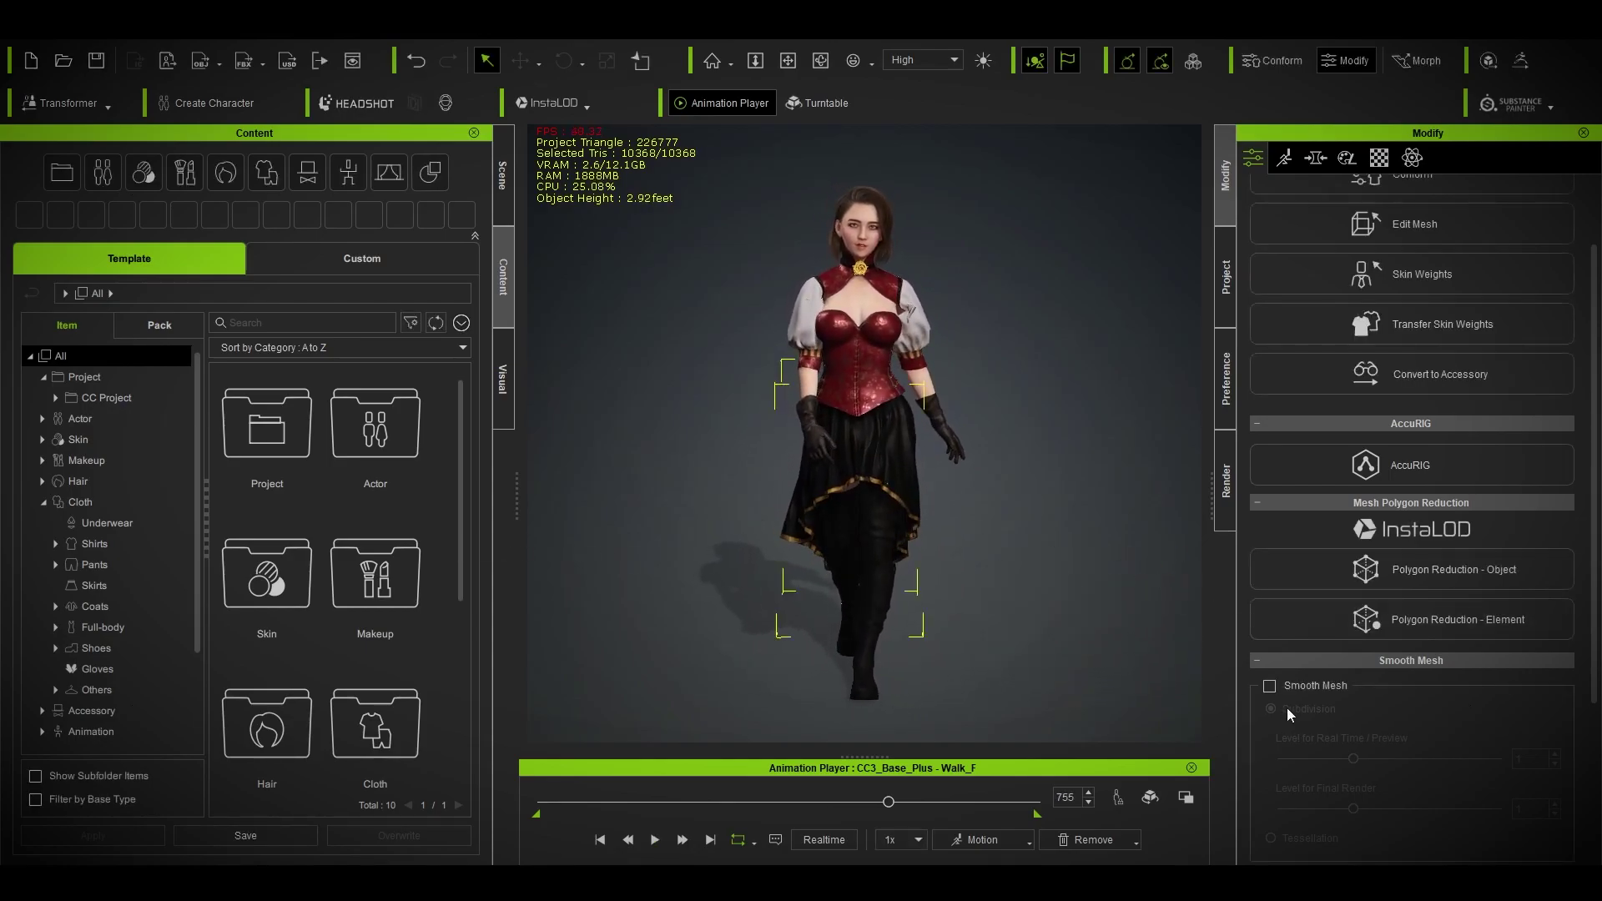
{"action": "left_click", "coordinate": [628, 839]}
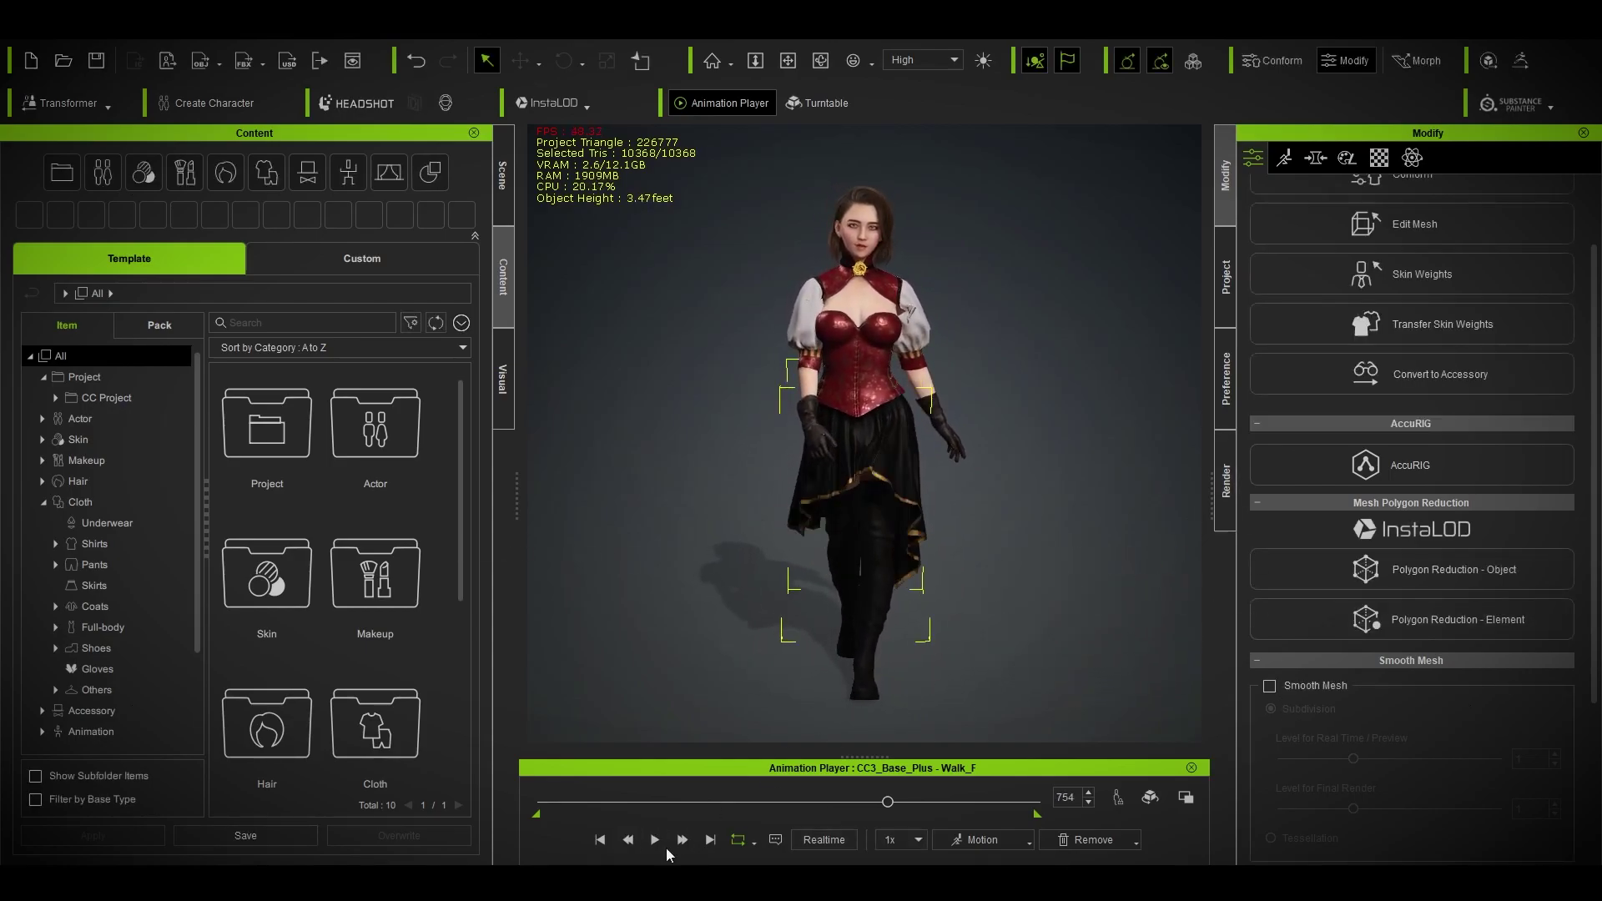
{"action": "left_click", "coordinate": [600, 840]}
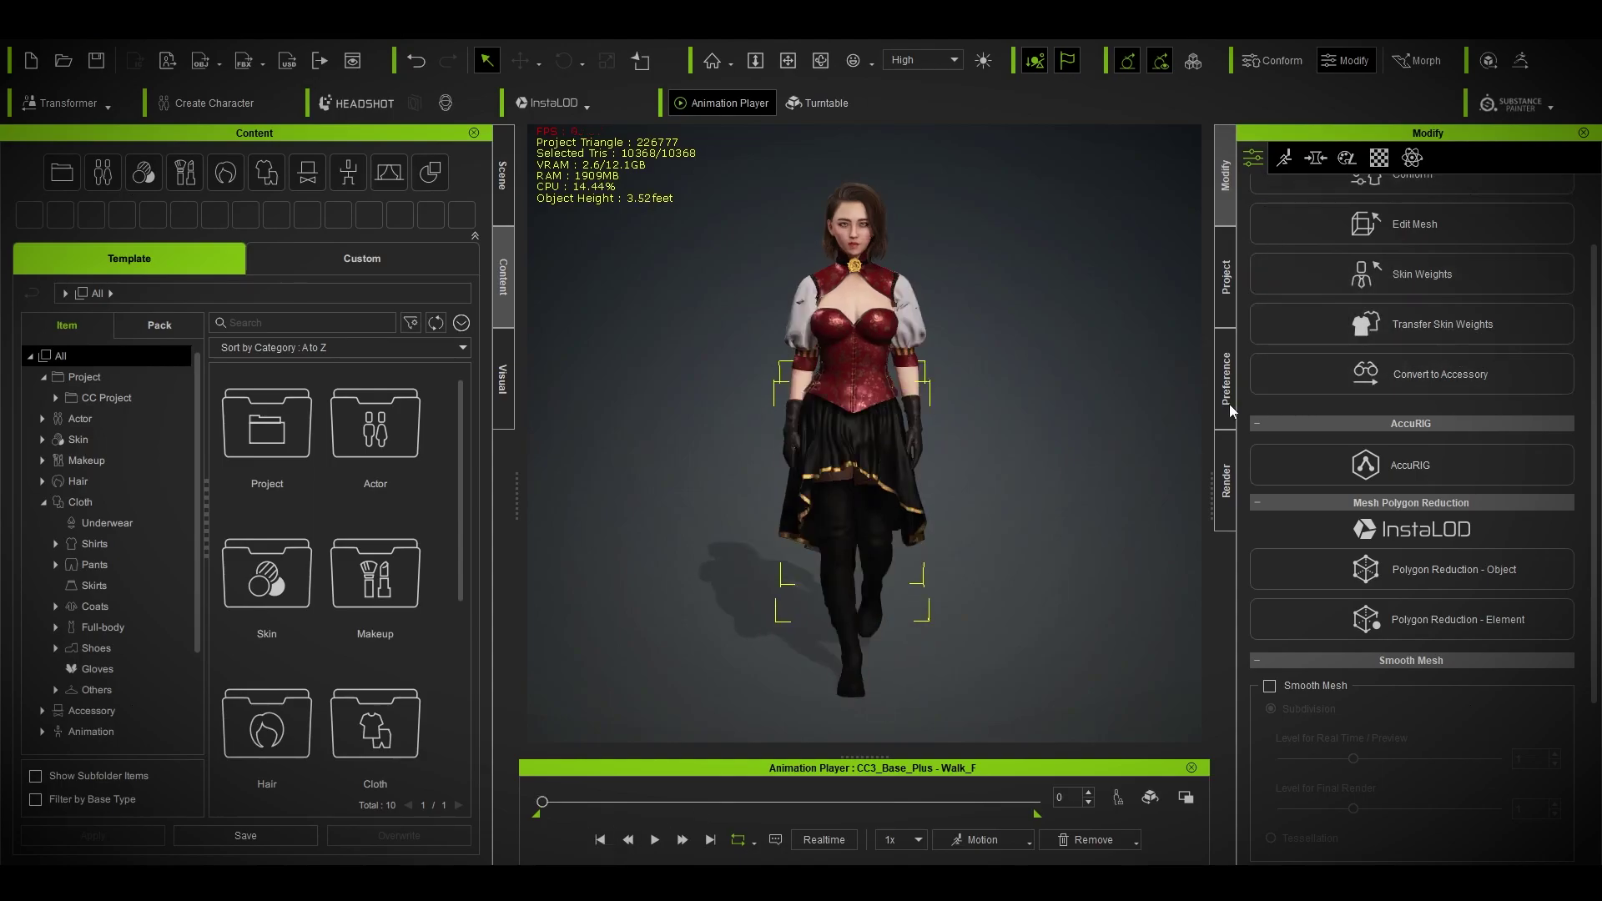
- Inspect the character's collision shapes on the upper legs and the right lower leg, then close the collision shape editor and deselect the character
{"action": "left_click", "coordinate": [1434, 540]}
{"action": "left_click", "coordinate": [1139, 292]}
{"action": "left_click", "coordinate": [1108, 306]}
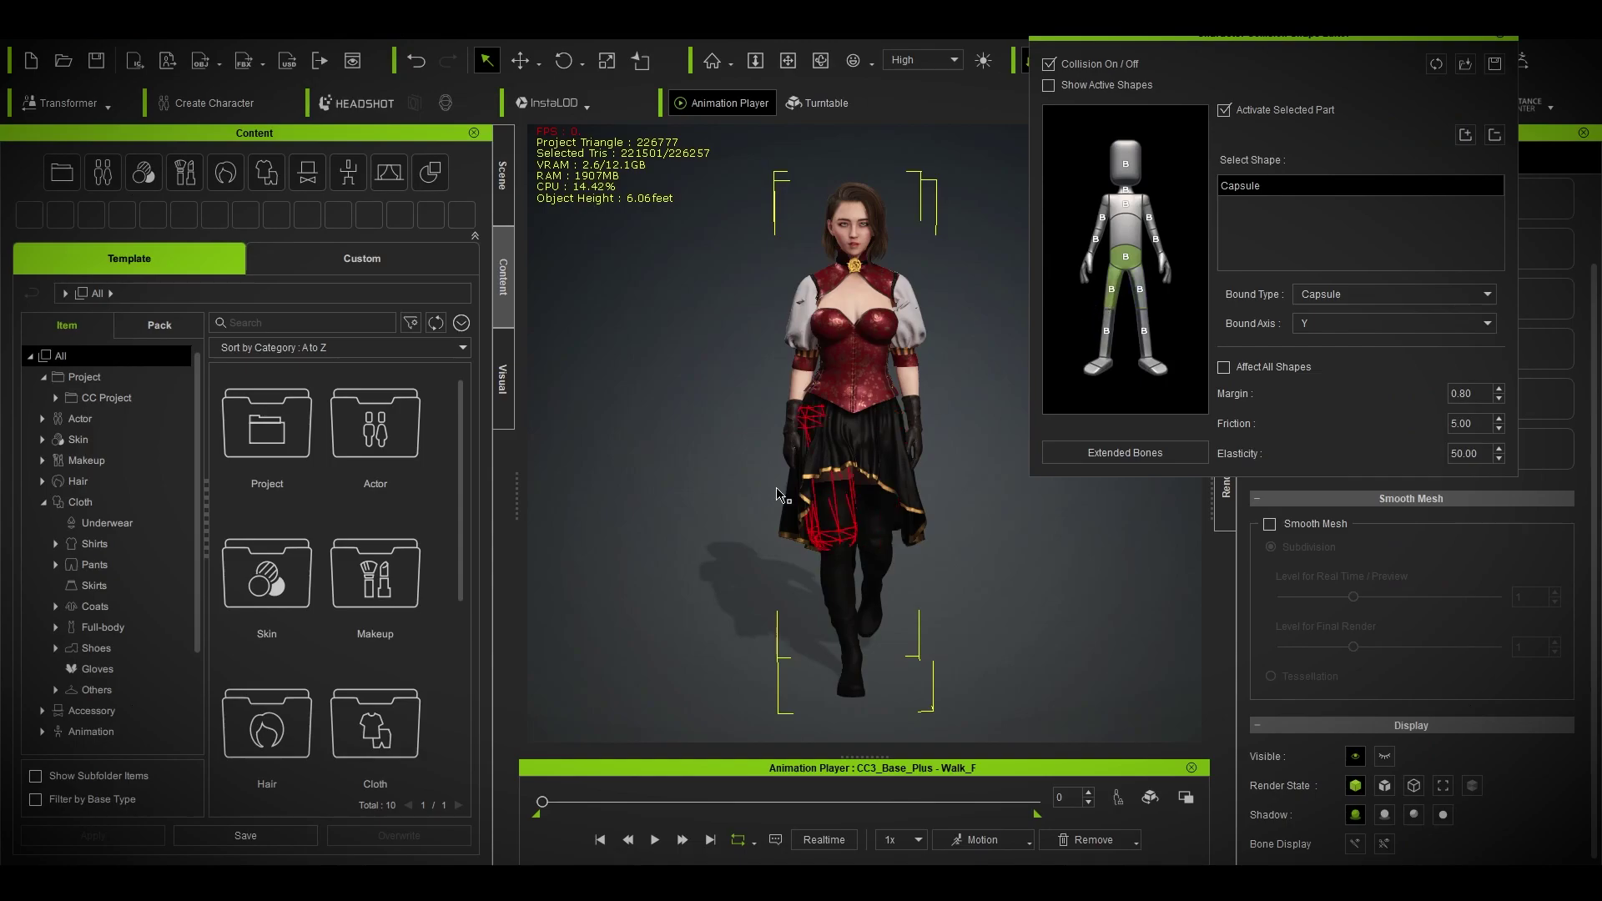
{"action": "right_click_drag", "start_coordinate": [637, 534], "coordinate": [325, 534]}
{"action": "right_click_drag", "start_coordinate": [985, 492], "coordinate": [572, 497]}
{"action": "left_click", "coordinate": [1108, 334]}
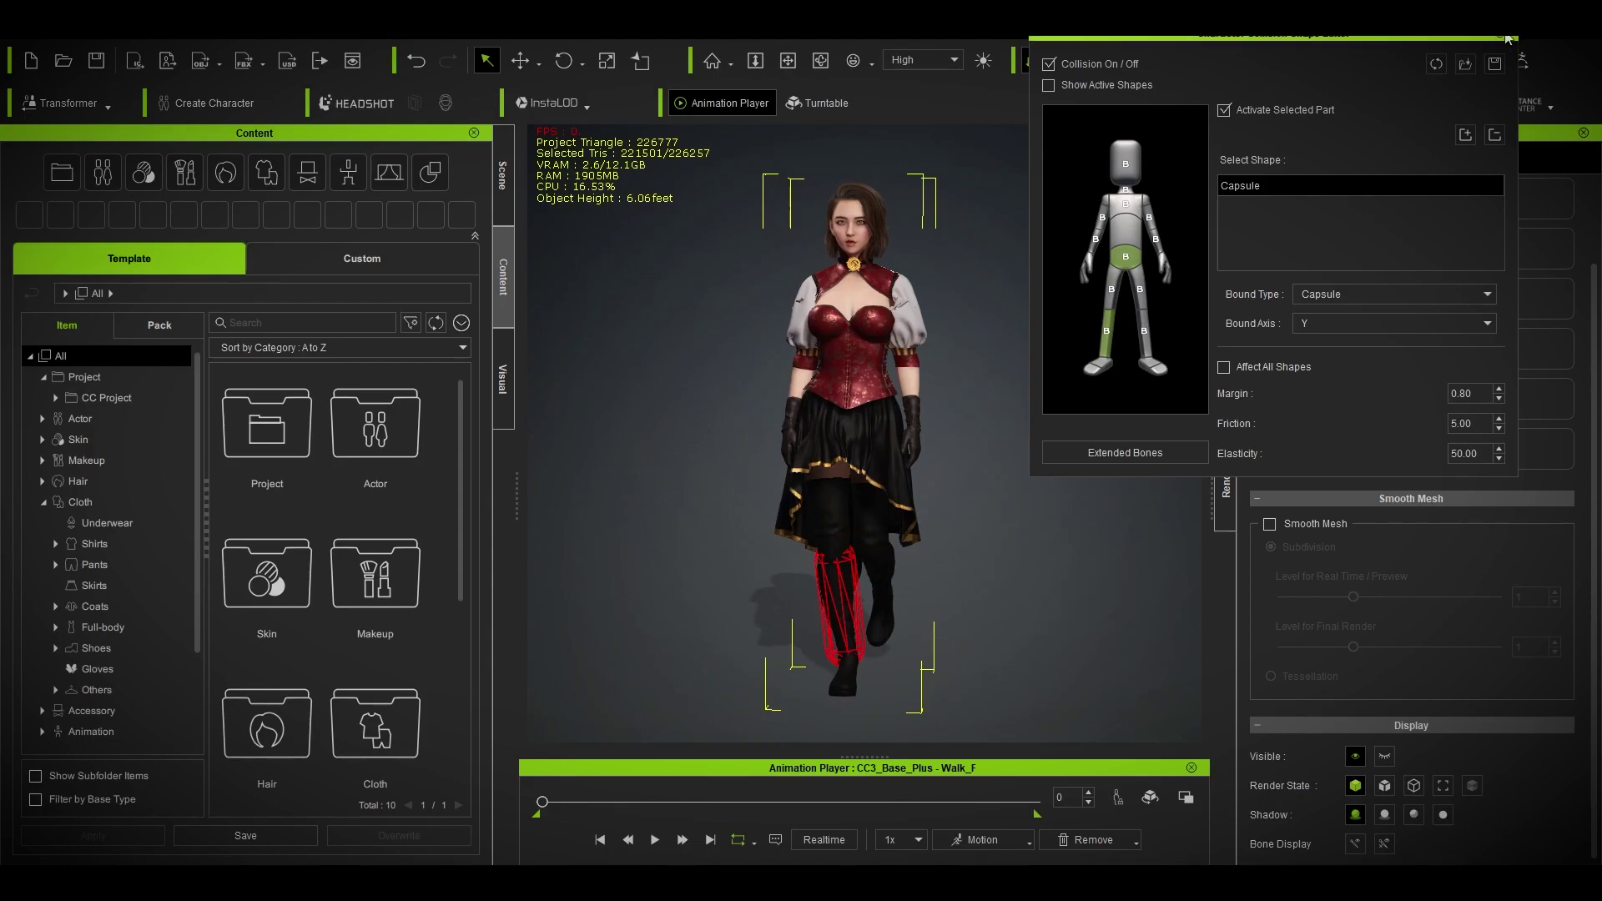
{"action": "left_click", "coordinate": [1507, 37]}
{"action": "left_click", "coordinate": [1119, 387]}
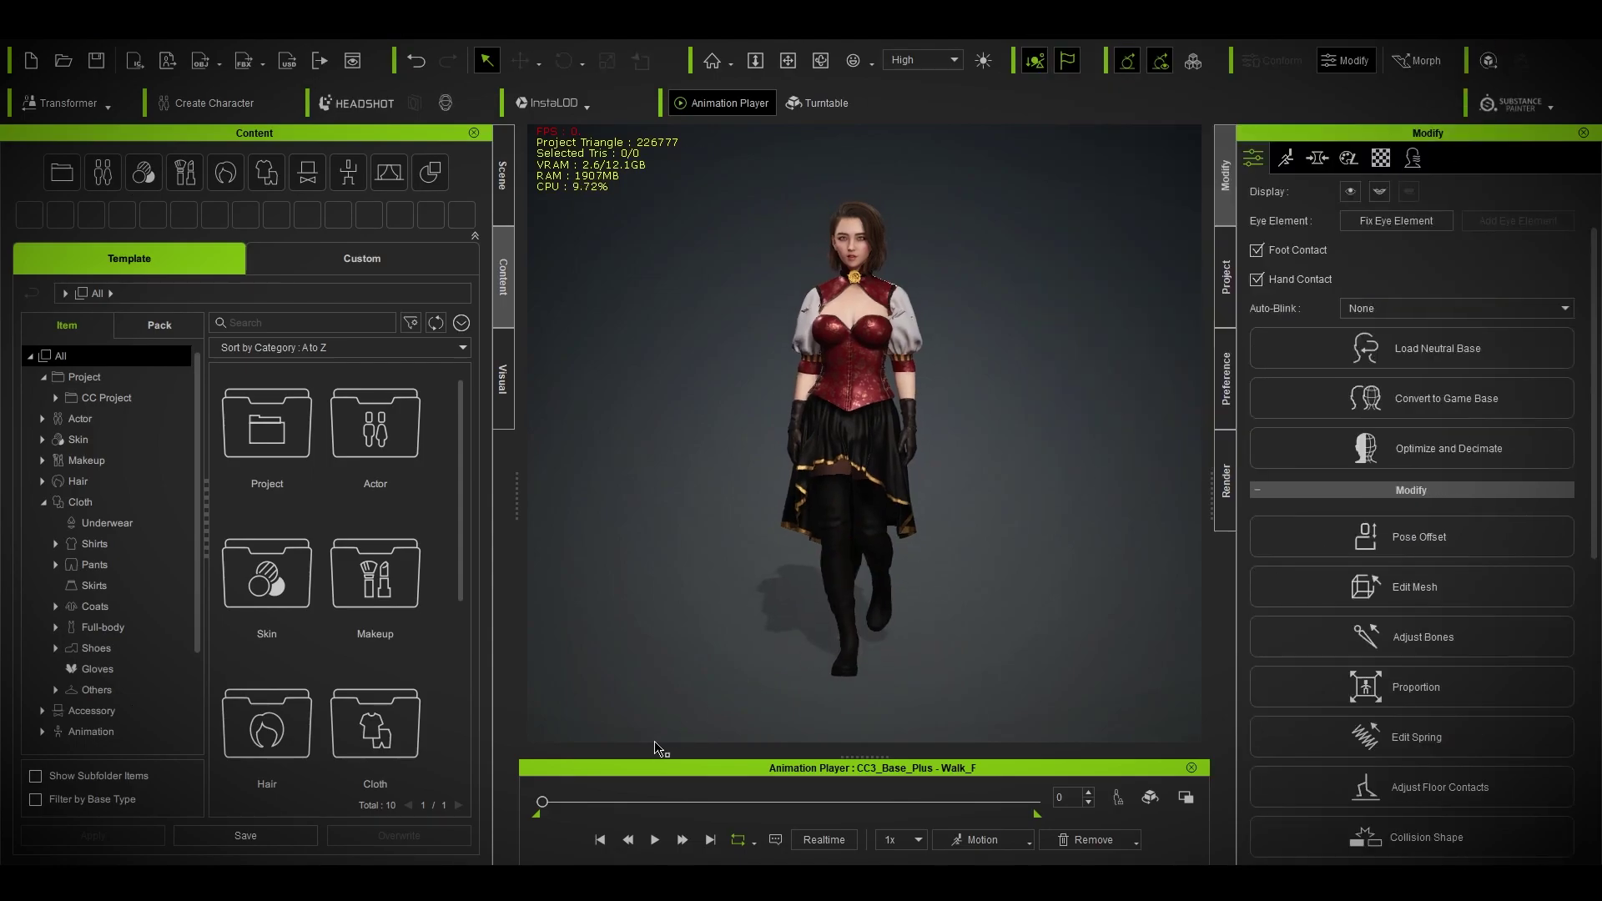
- Play the walk motion twice from the first frame to check how the skirt collides with the legs
{"action": "left_click", "coordinate": [656, 840]}
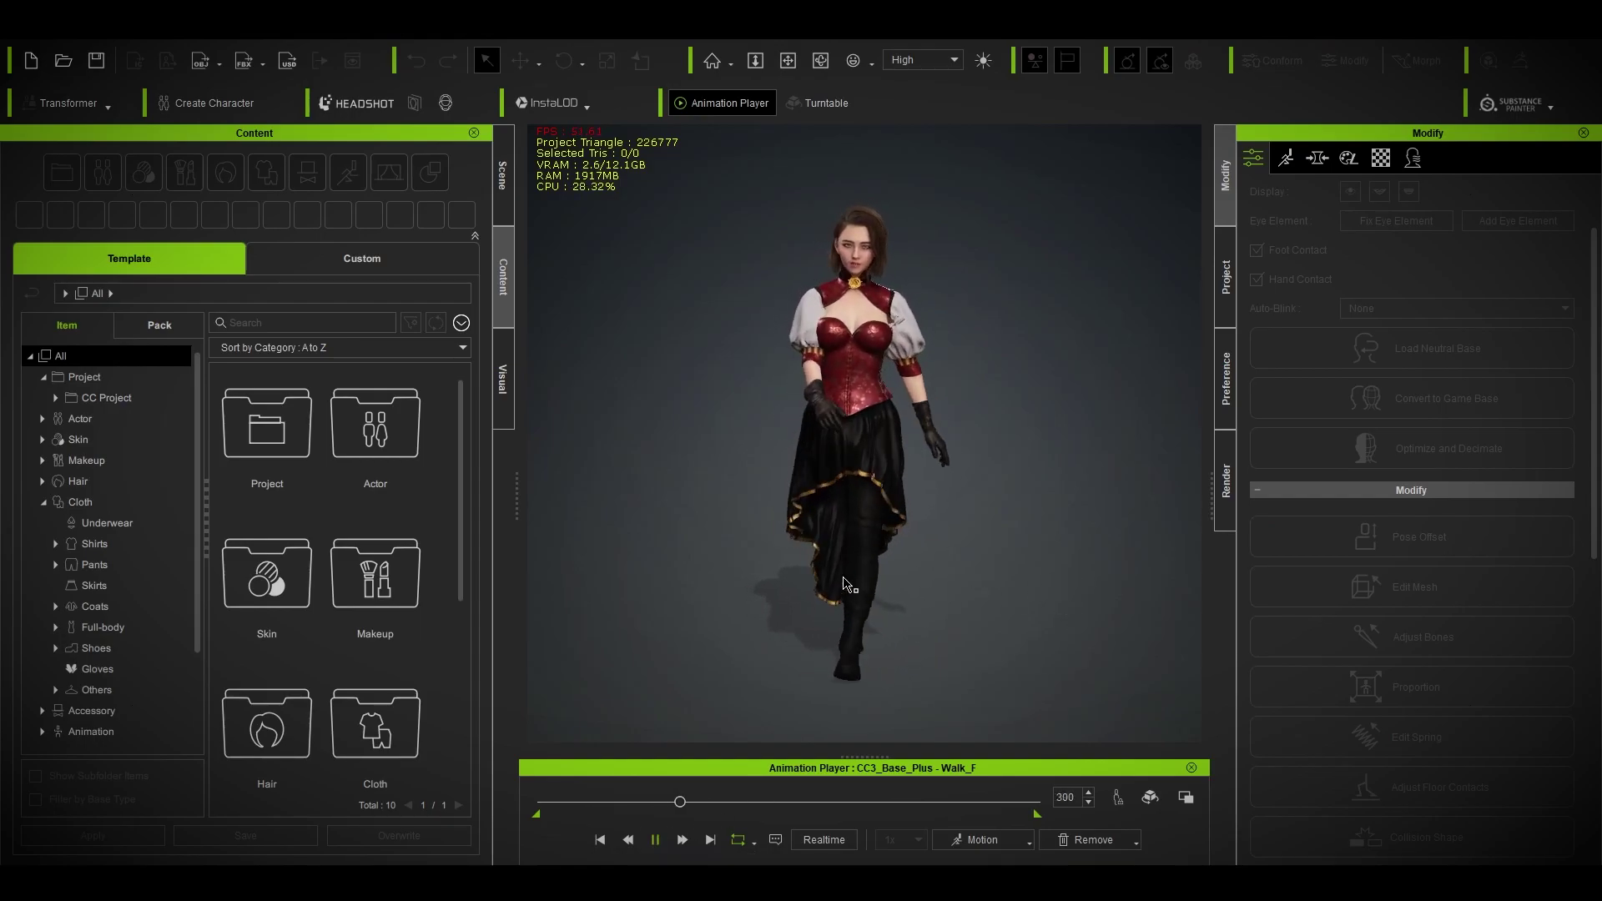
{"action": "key", "text": "space"}
{"action": "left_click", "coordinate": [600, 841]}
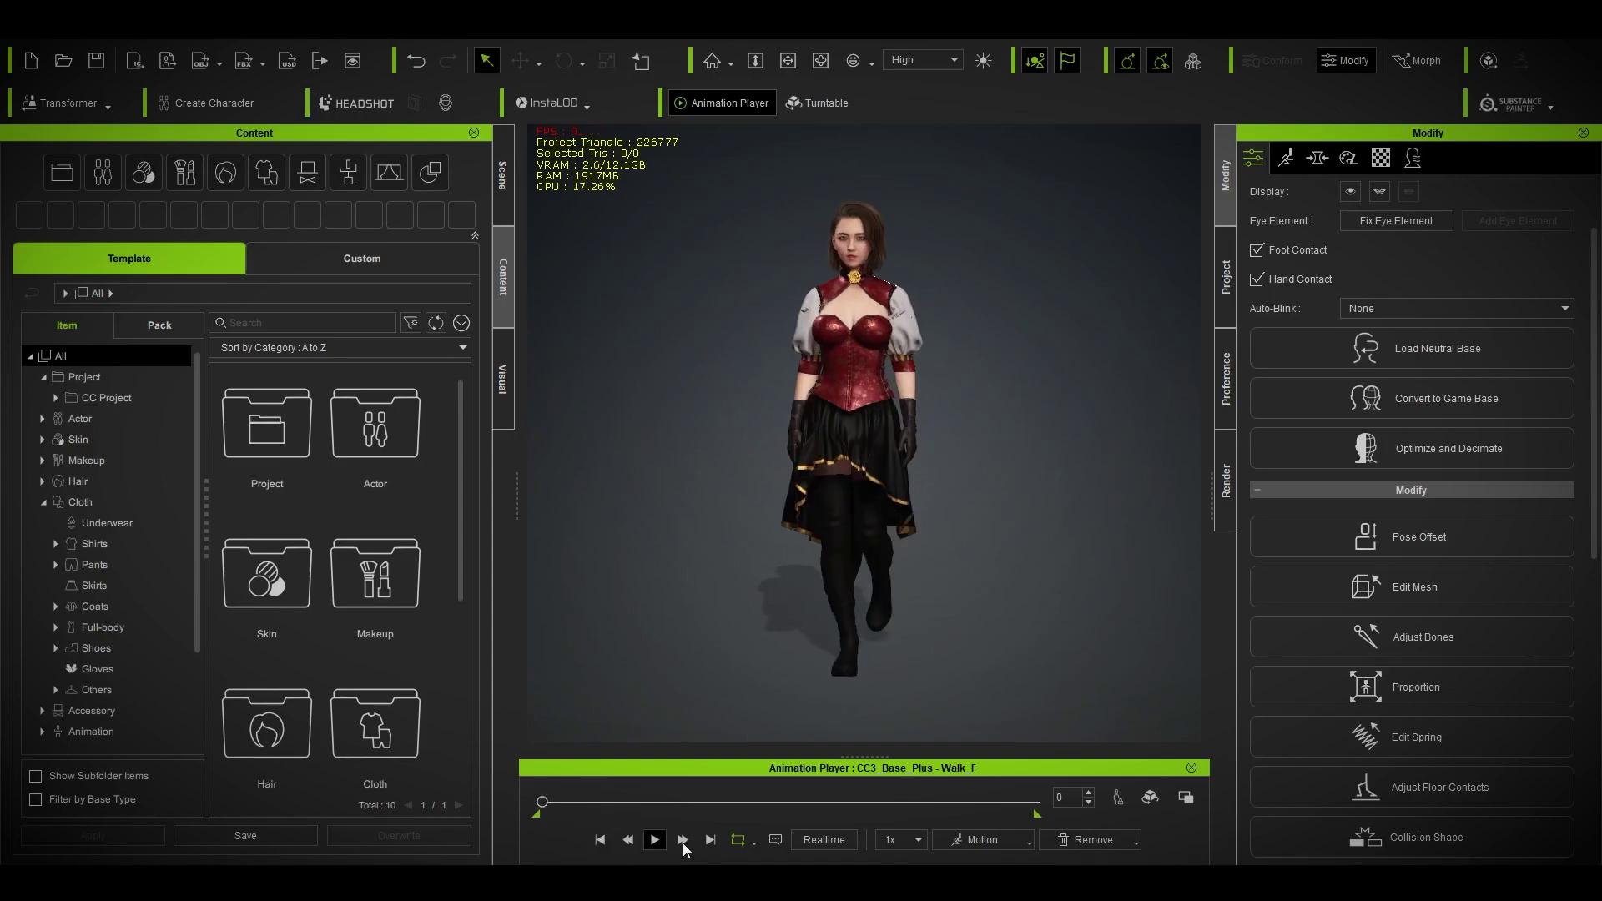
{"action": "left_click", "coordinate": [653, 840]}
{"action": "left_click", "coordinate": [653, 840]}
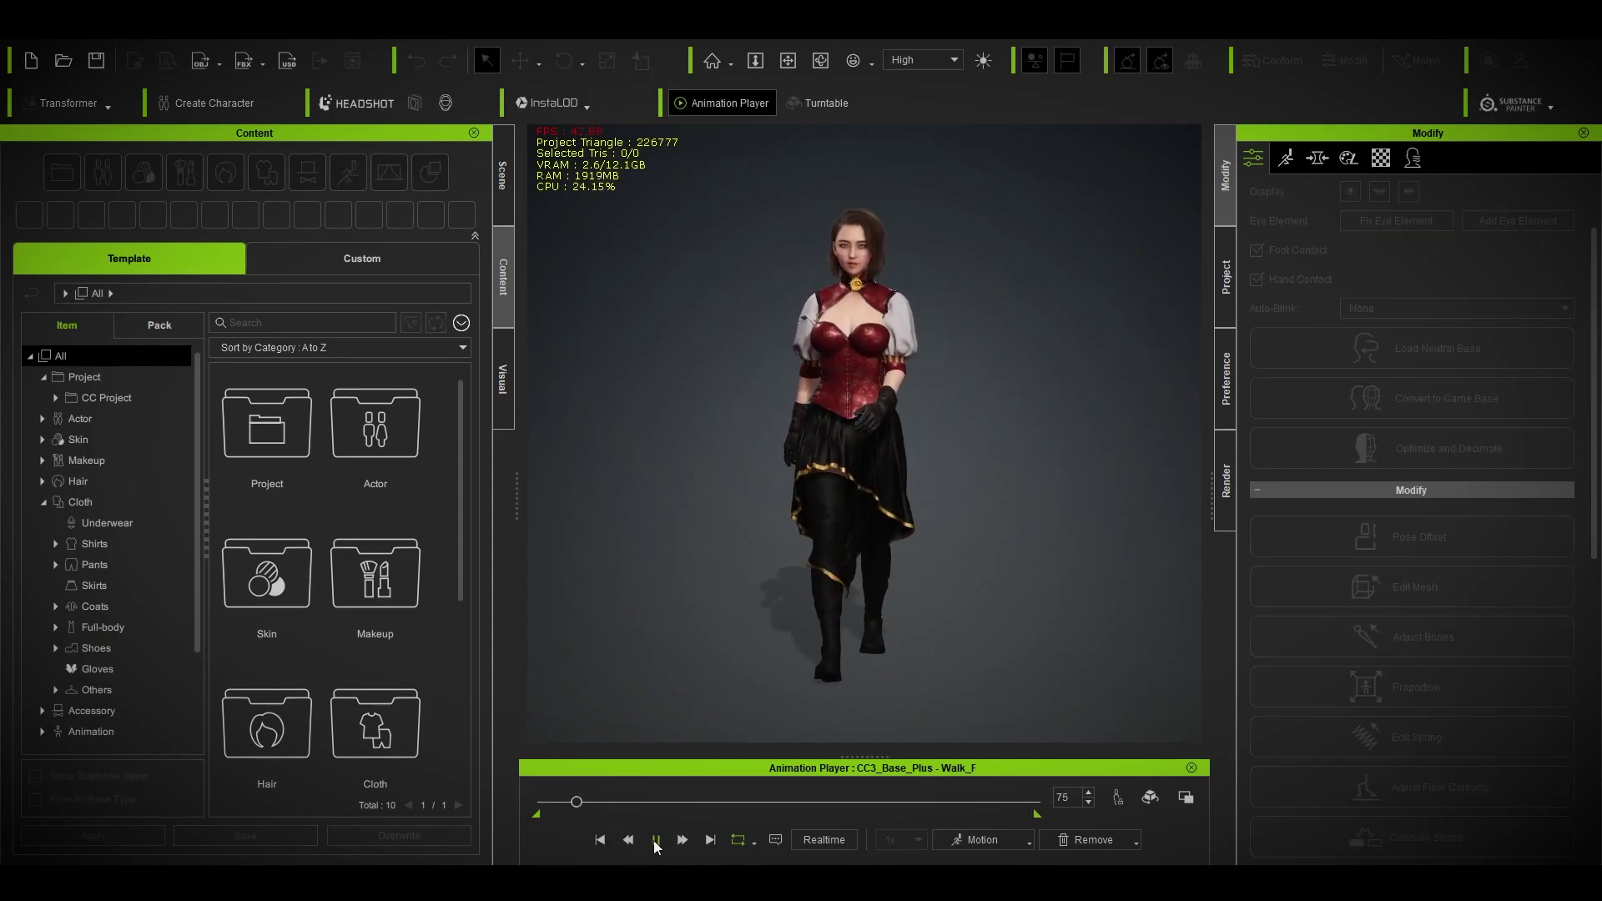
{"action": "left_click", "coordinate": [600, 839]}
- Switch the playback mode to By Frame and replay the walk from the first frame
{"action": "left_click", "coordinate": [823, 840]}
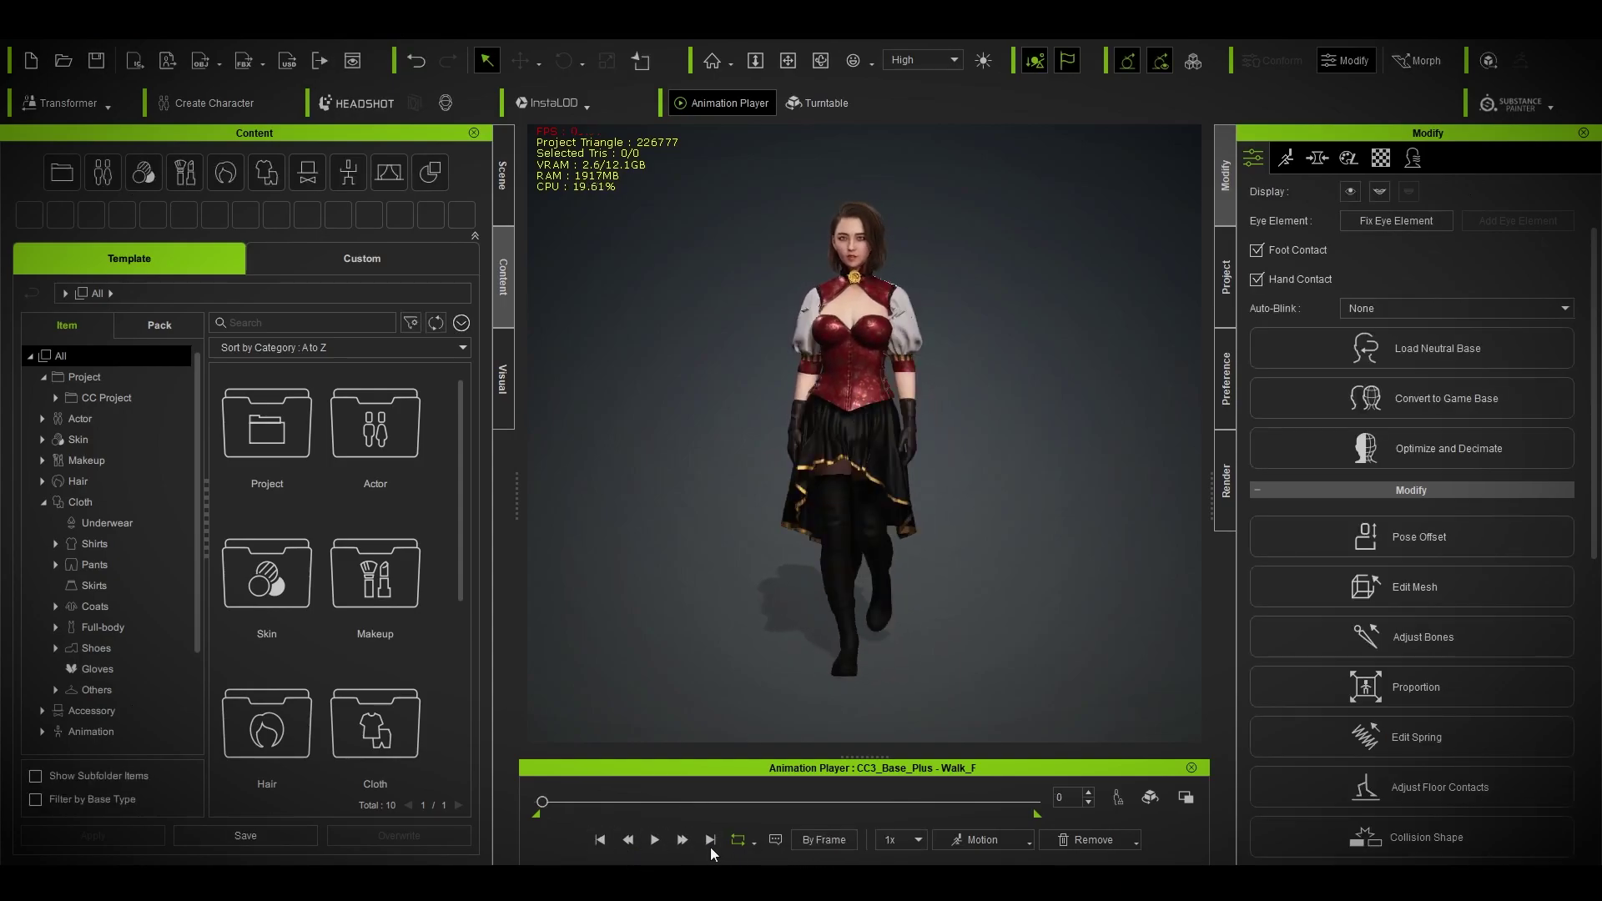
{"action": "left_click", "coordinate": [656, 840]}
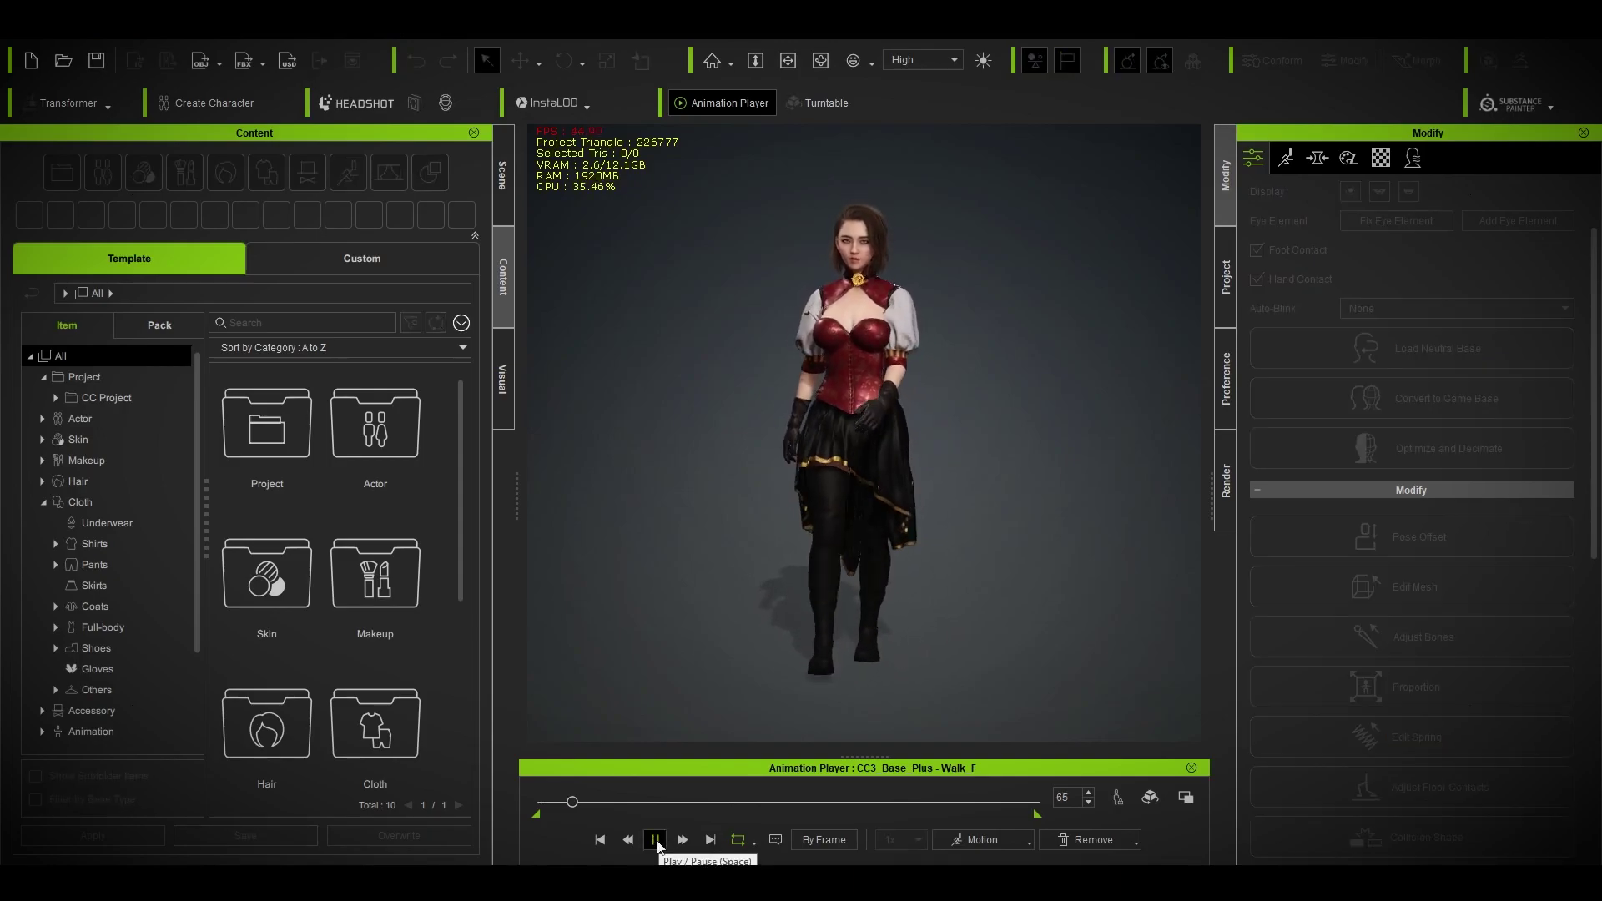
{"action": "left_click", "coordinate": [658, 845]}
{"action": "left_click", "coordinate": [605, 843]}
{"action": "left_click", "coordinate": [657, 846]}
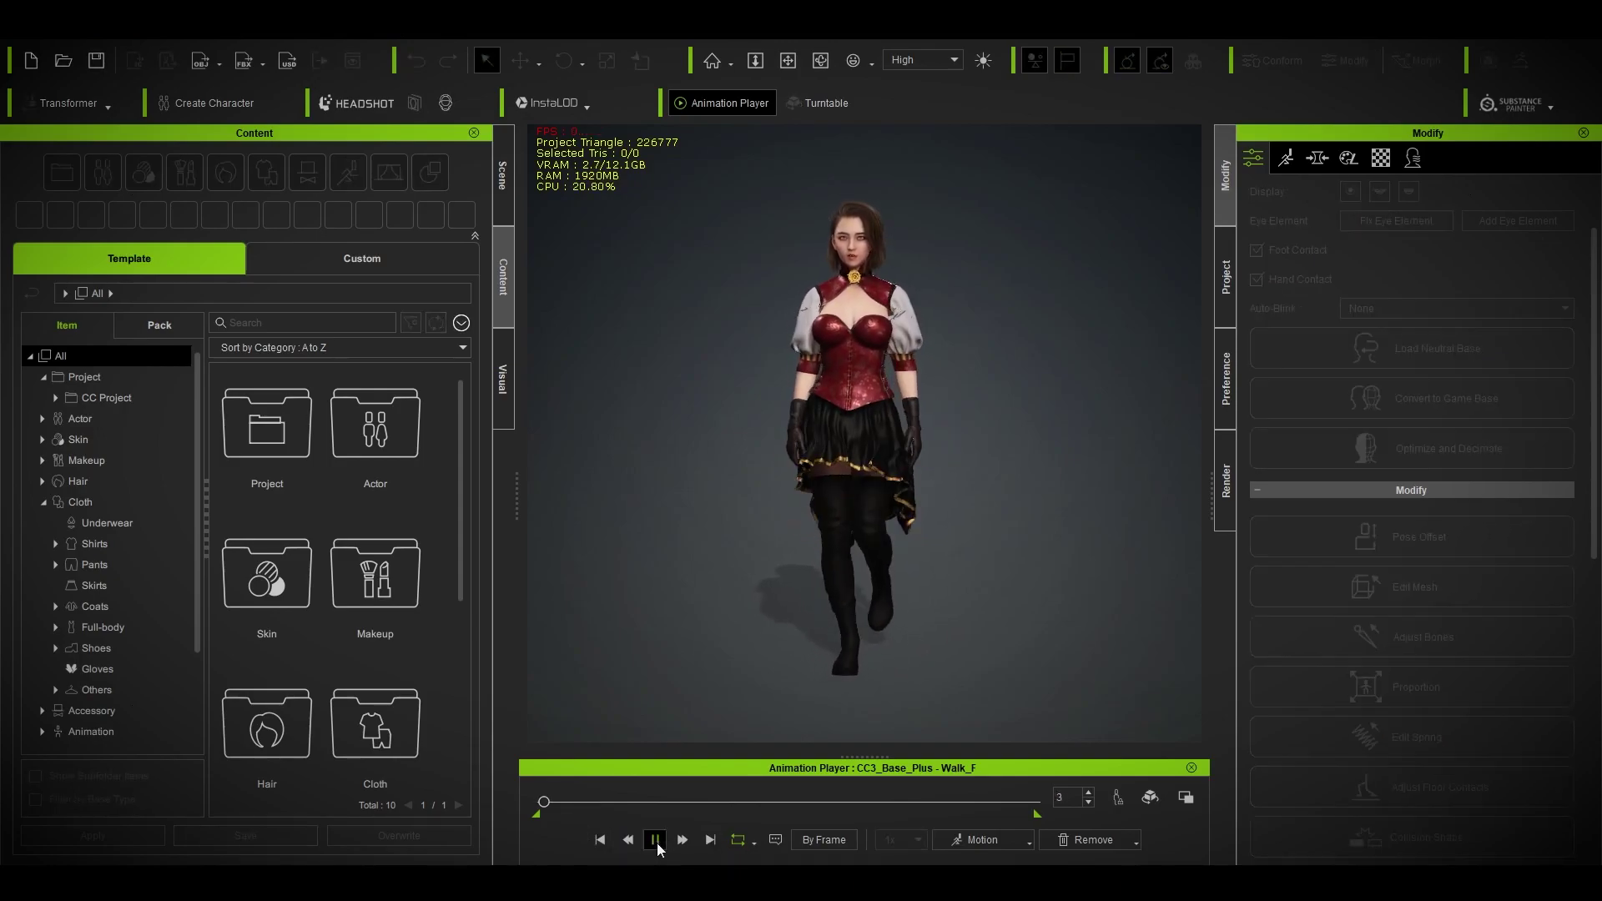